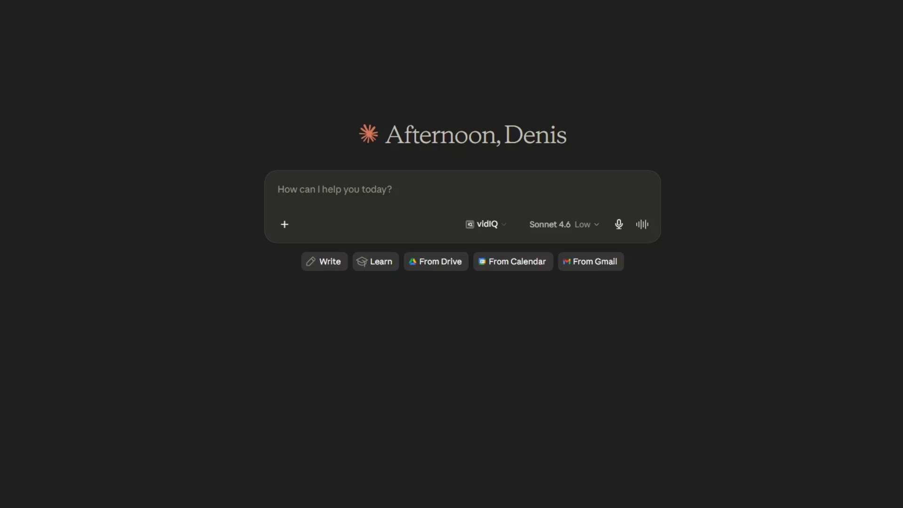
- Start creating a new personal skill with Claude and send the prefilled request that asks what the skill should do
click(1, 173)
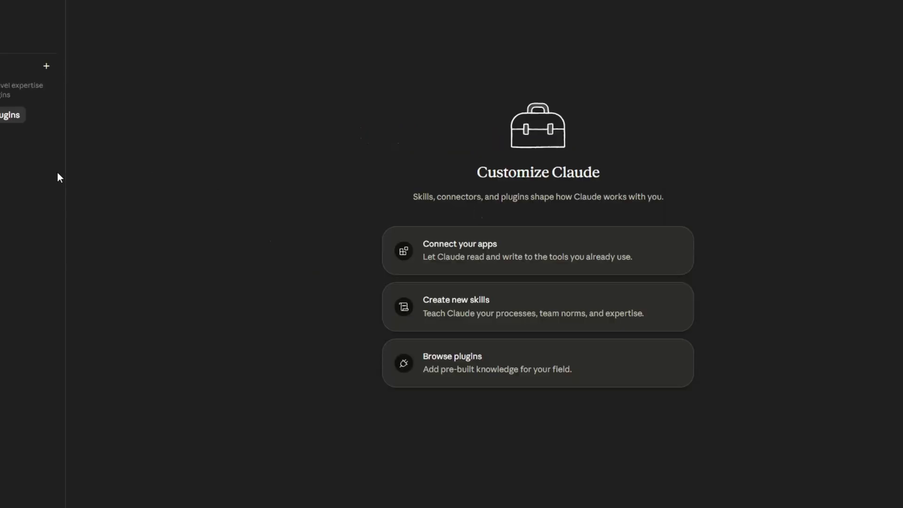
click(1, 18)
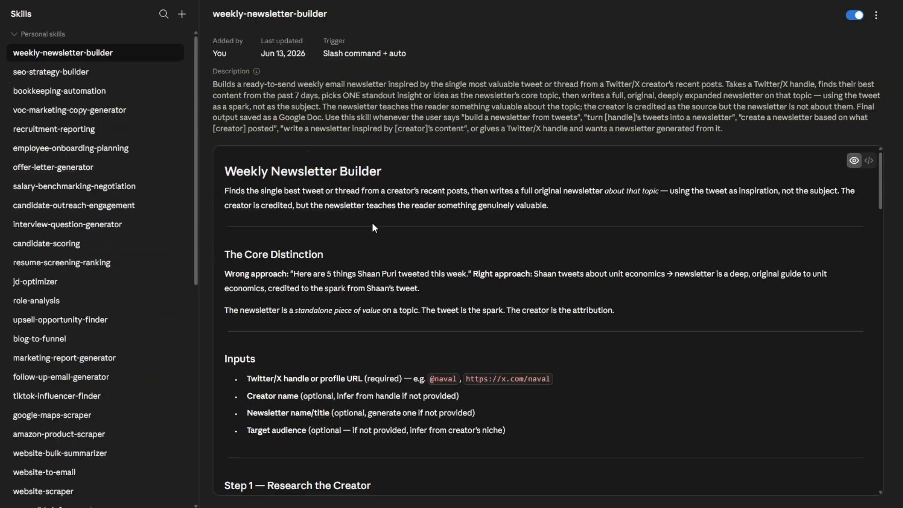
click(181, 14)
mouse_move(194, 57)
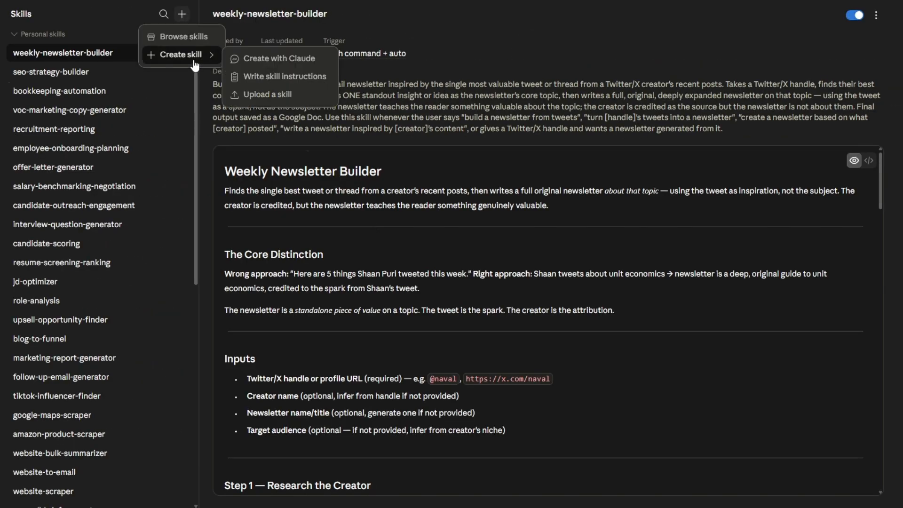
click(267, 64)
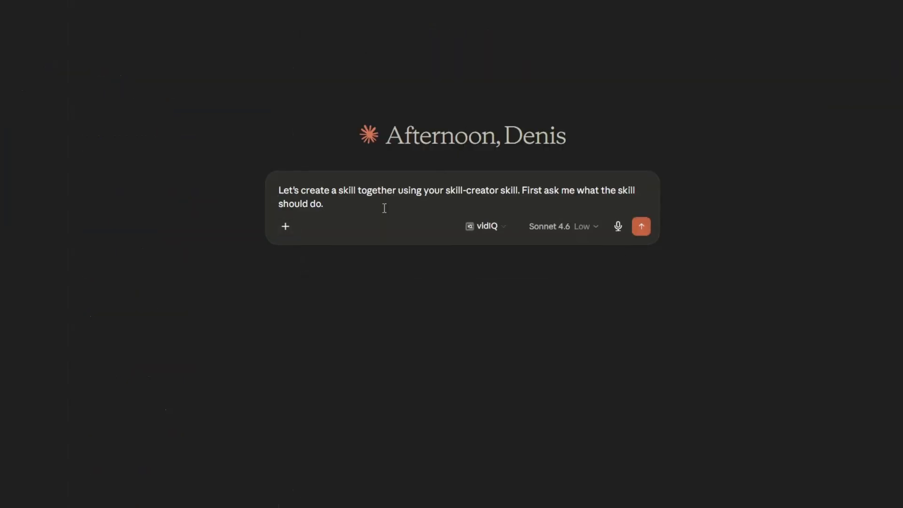
key(Return)
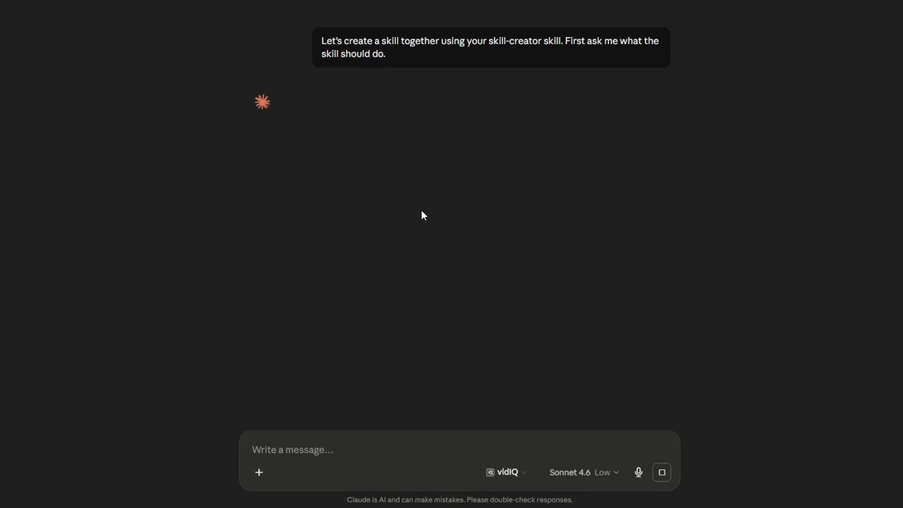
- Send the skill brief: research spreadsheet leads, write outreach emails under 150 words, four-step follow-ups and pre-call briefs, compiled into one Google Document
key(ctrl+v)
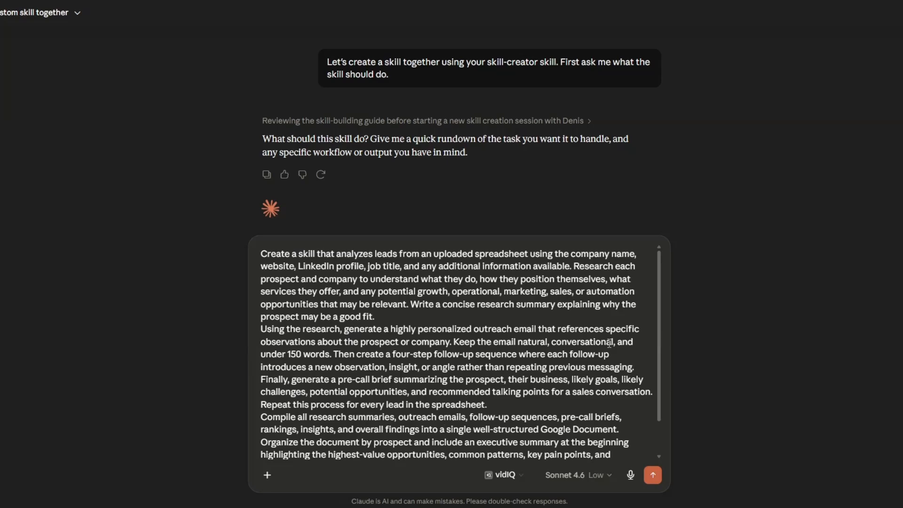
scroll(609, 344, down, 1)
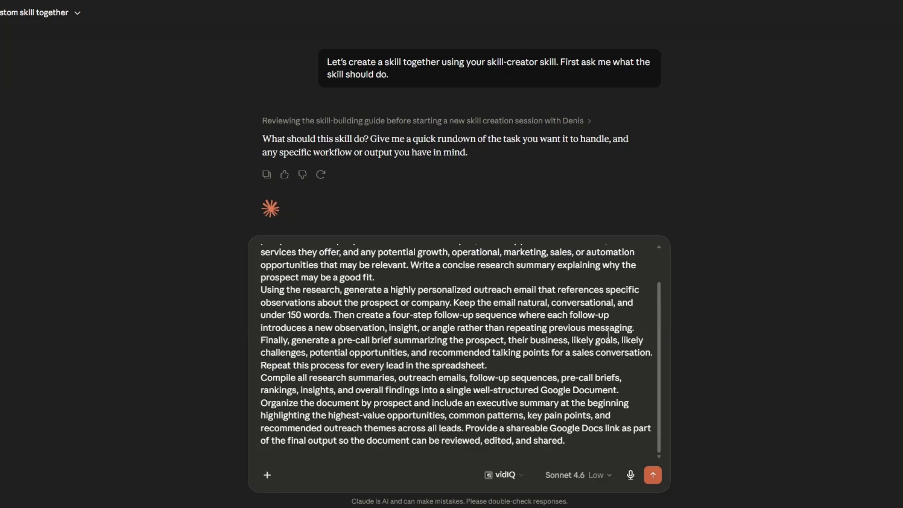
click(653, 475)
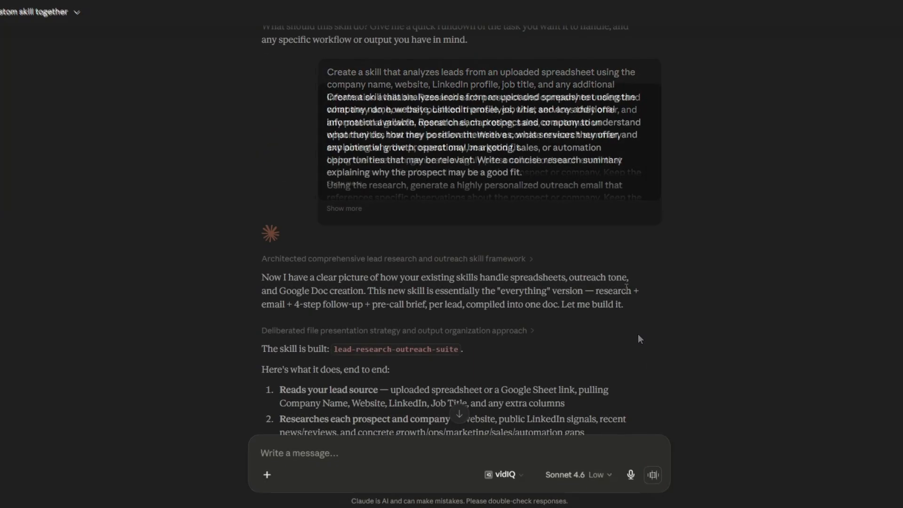
- Read the reply's summary of the built skill and open SKILL.md to review its instructions through to the Quality Checklist
scroll(627, 288, down, 1)
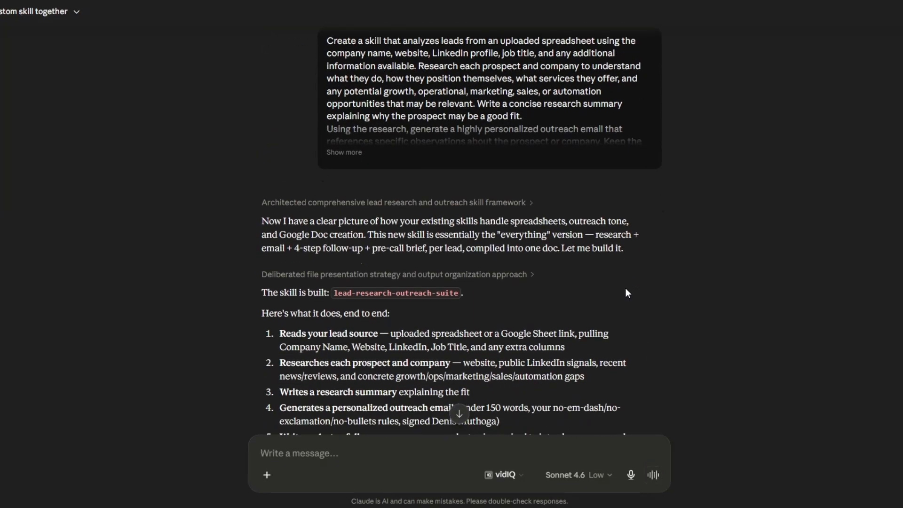
scroll(627, 289, down, 1)
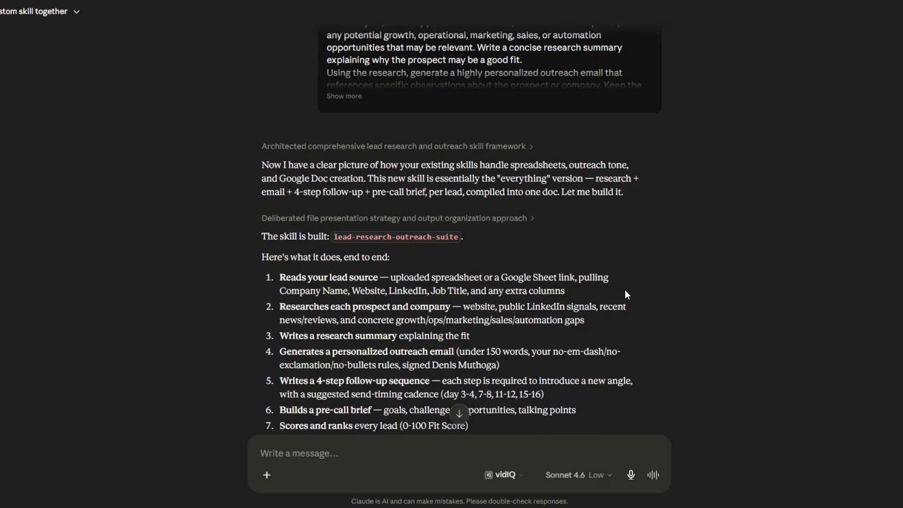
scroll(625, 290, down, 2)
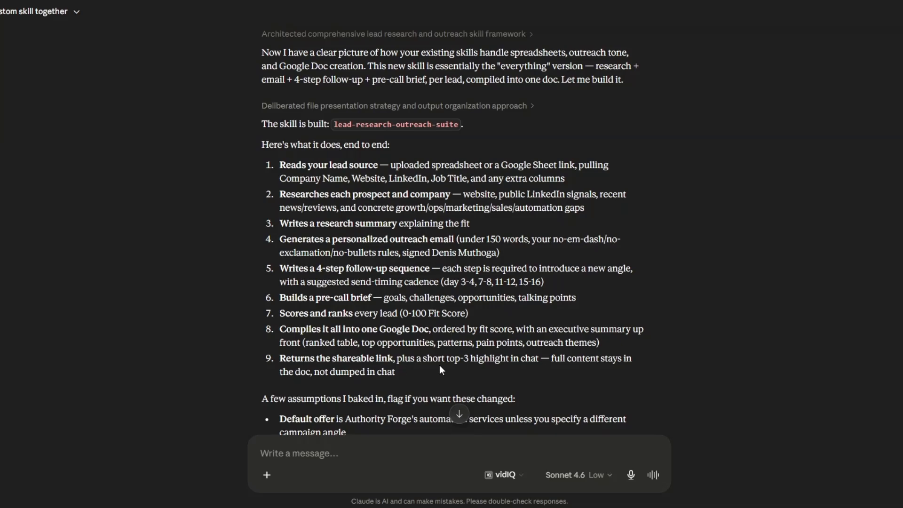
scroll(433, 343, down, 4)
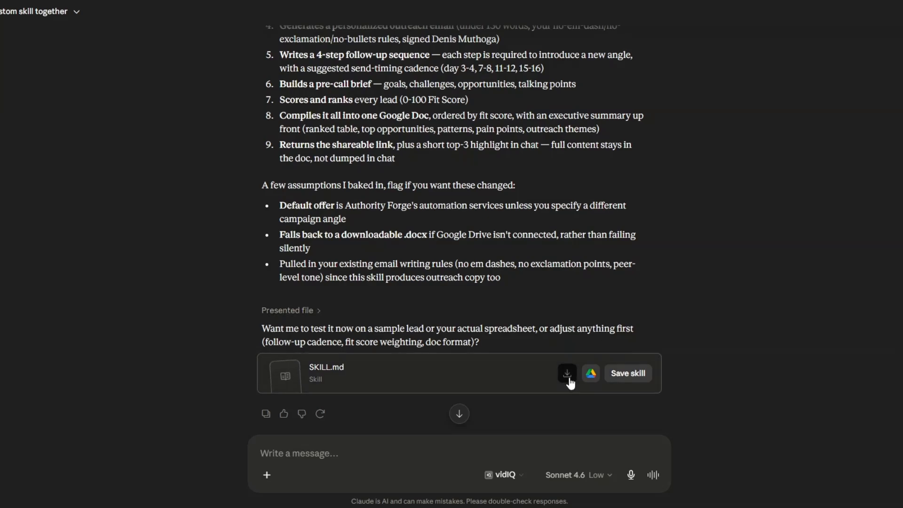
click(460, 377)
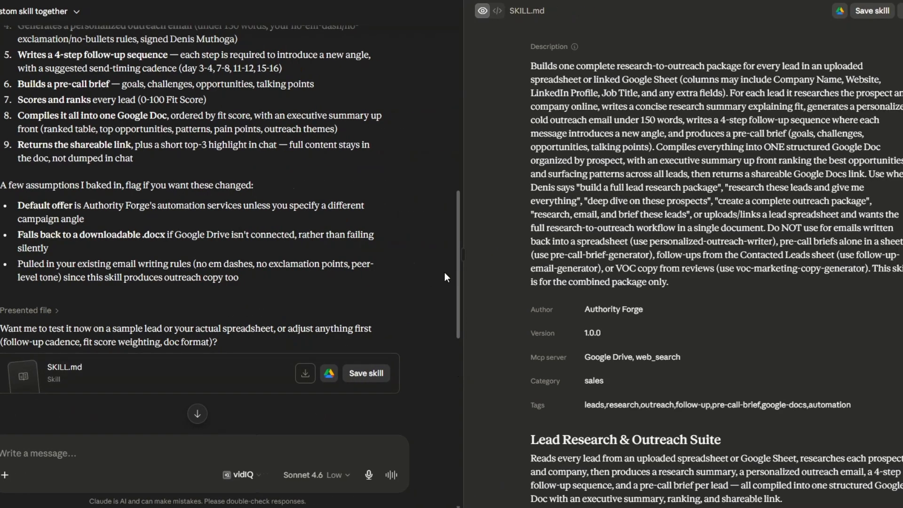
scroll(618, 260, down, 4)
scroll(618, 260, down, 15)
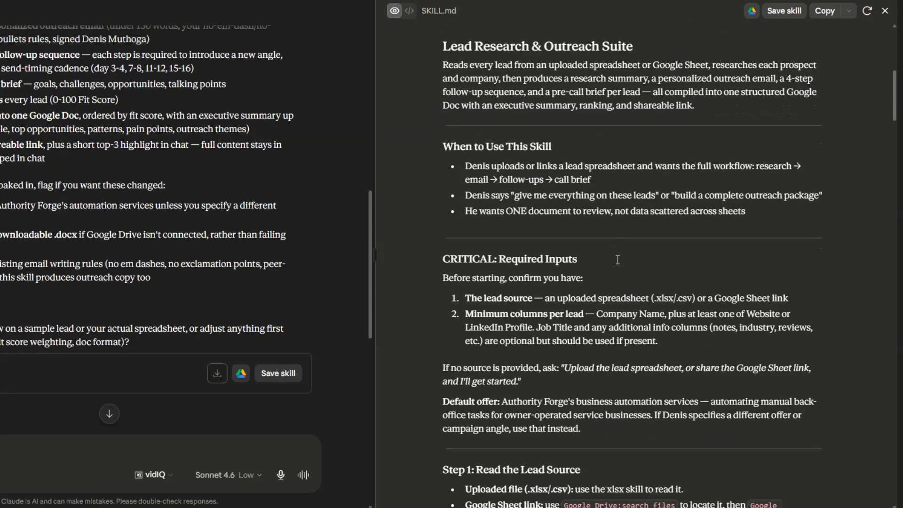
scroll(617, 260, down, 15)
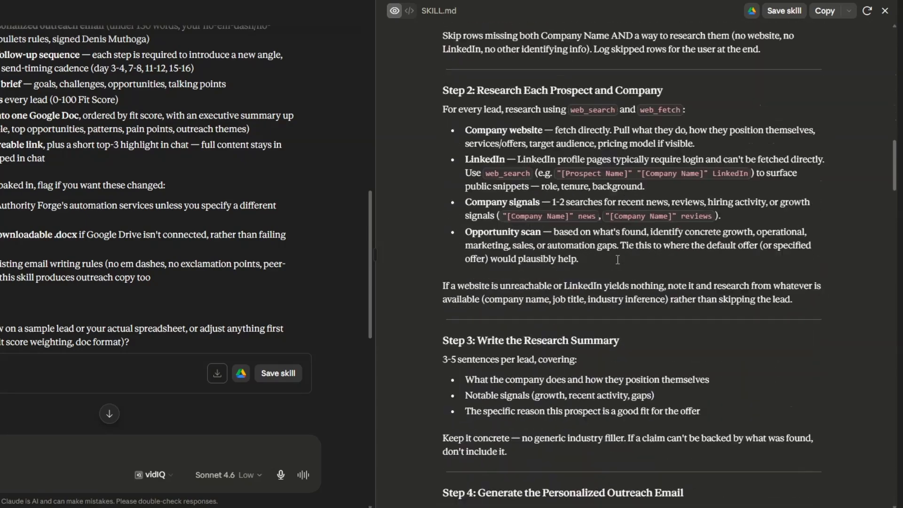
scroll(617, 260, down, 20)
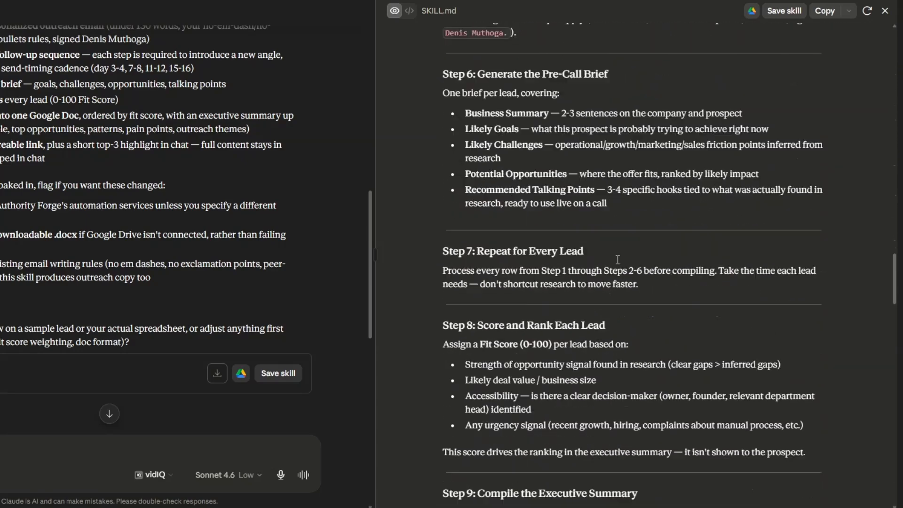
scroll(618, 259, down, 20)
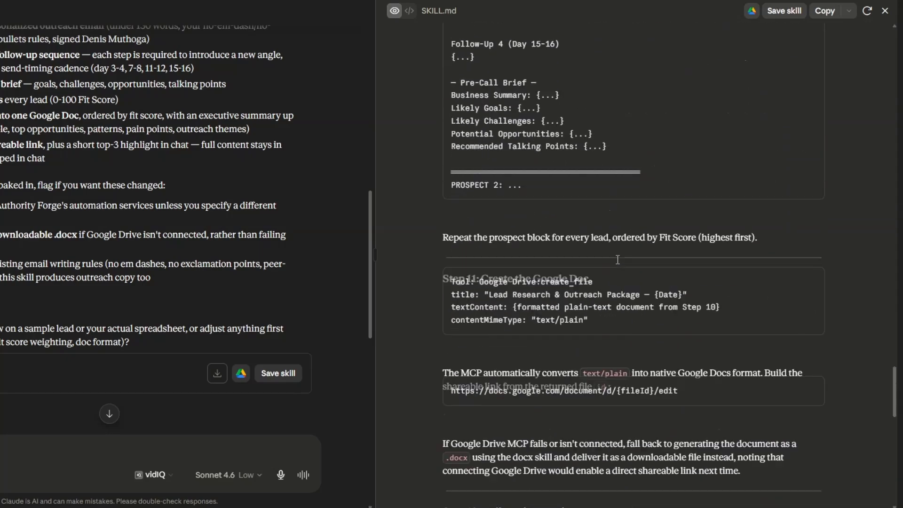
scroll(618, 260, down, 5)
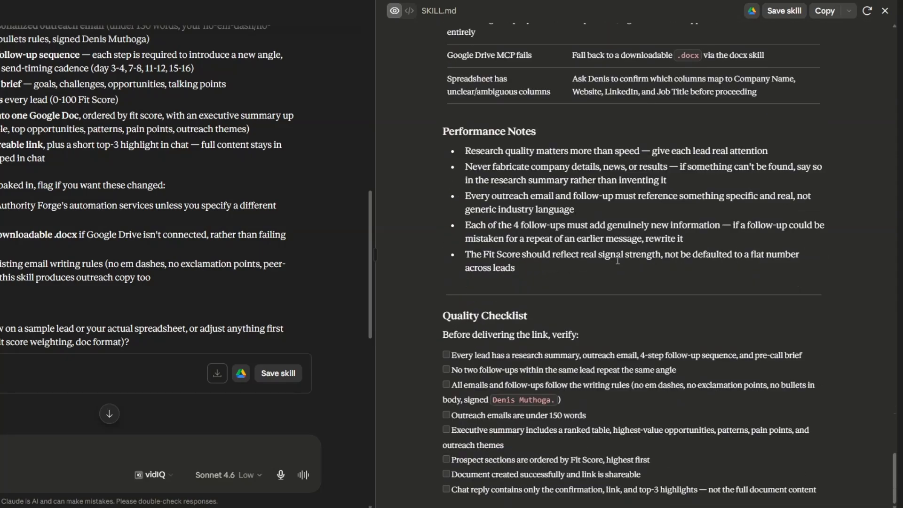
- Try to save the skill and send "fix this error: field 'description' in SKILL.md must be at most 1024 characters" in the chat
click(265, 378)
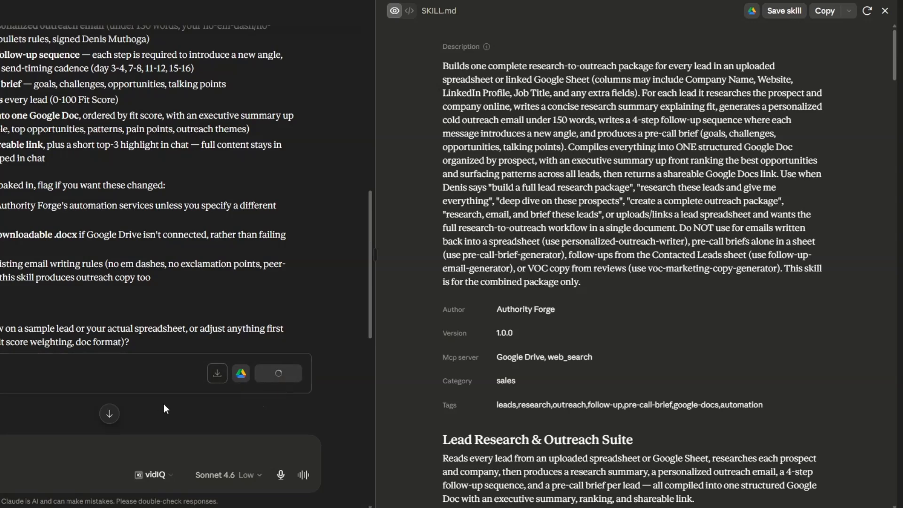
triple_click(688, 23)
key(ctrl+c)
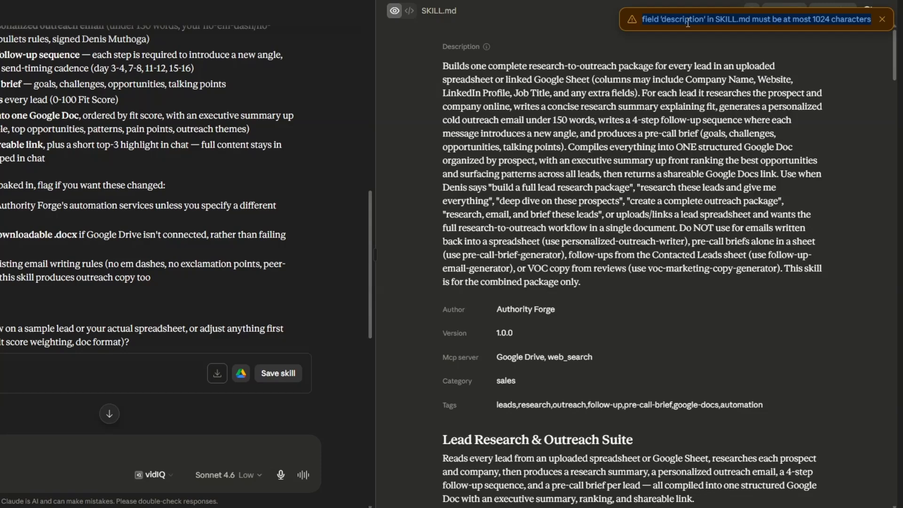
click(682, 64)
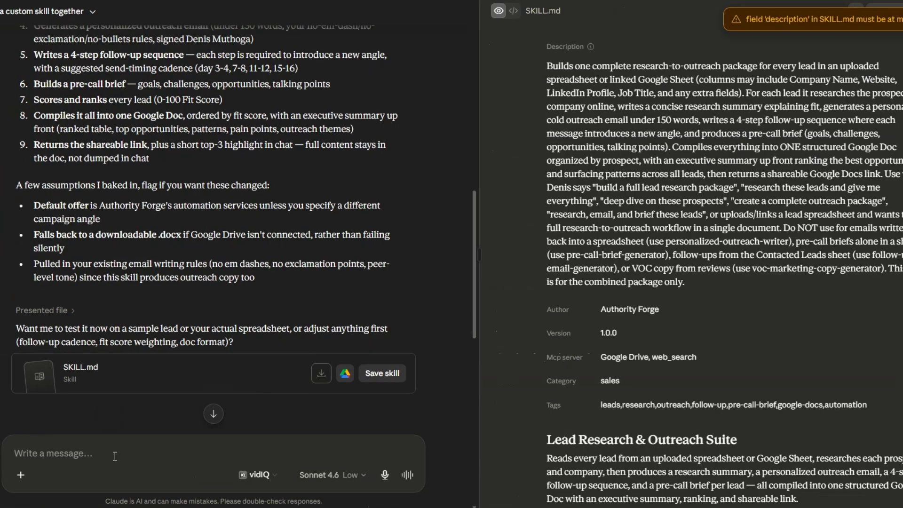
text(fix this error:)
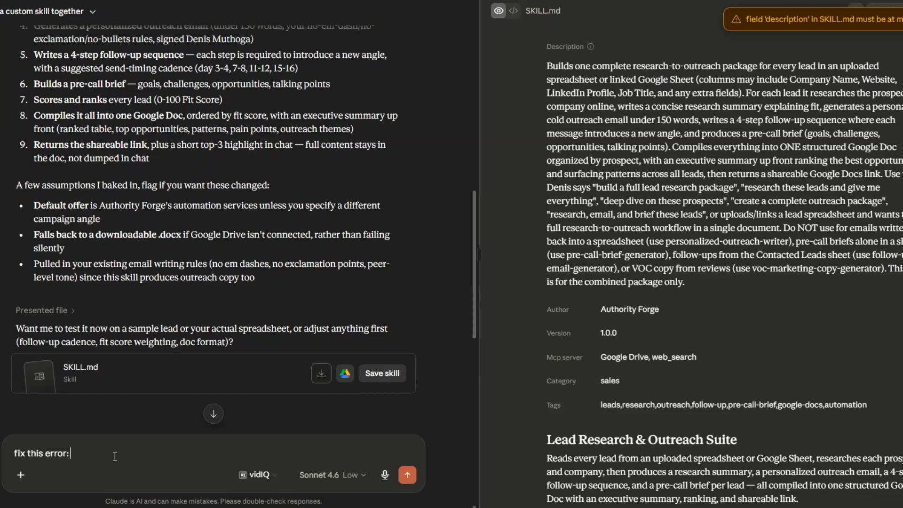
key(ctrl+v)
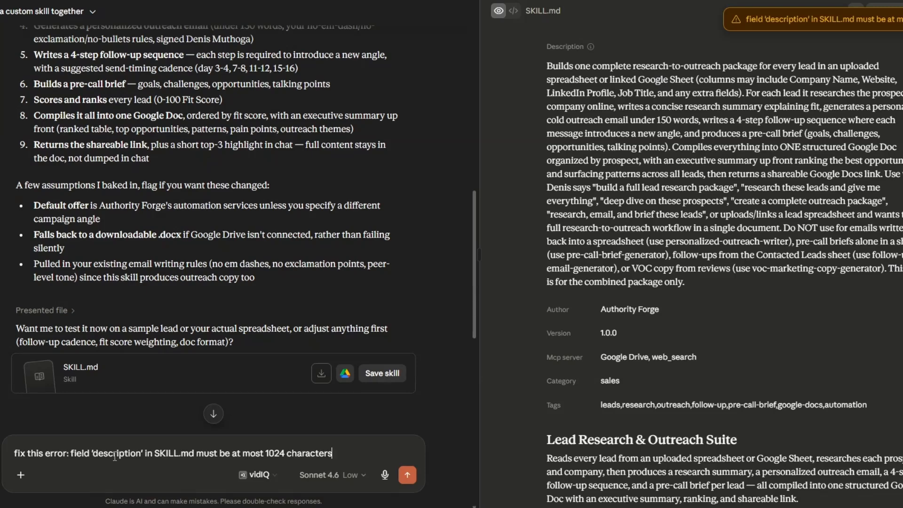
key(Return)
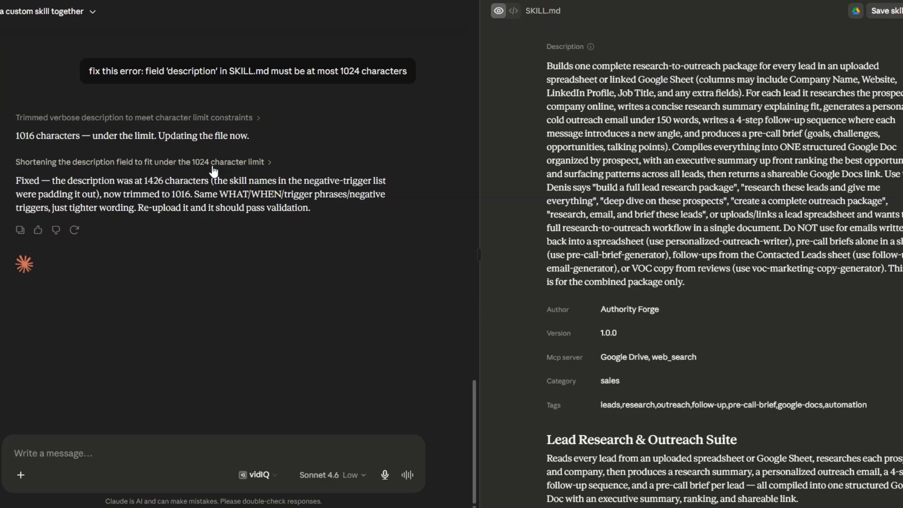
- Send "now the updated skill so i can save it." and save the skill from the newly presented SKILL.md
click(171, 458)
text(now the updated skill so i can save it.)
key(Return)
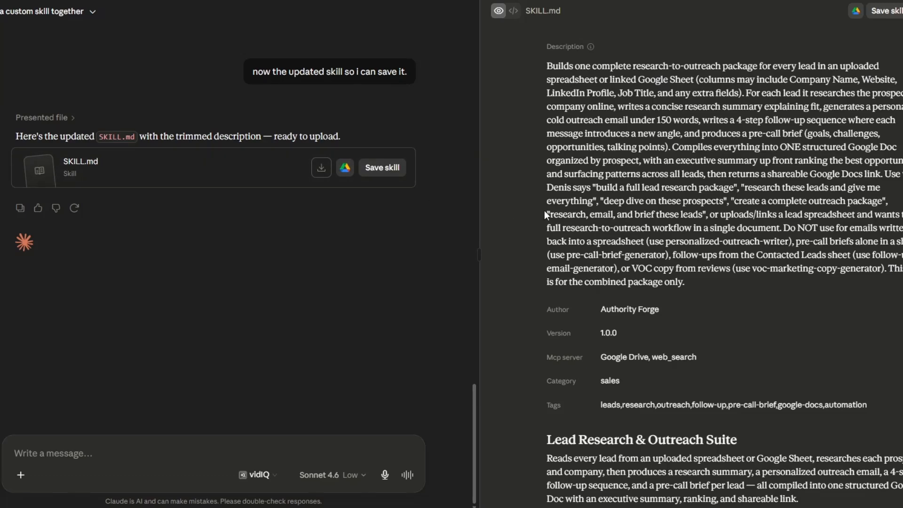
click(392, 175)
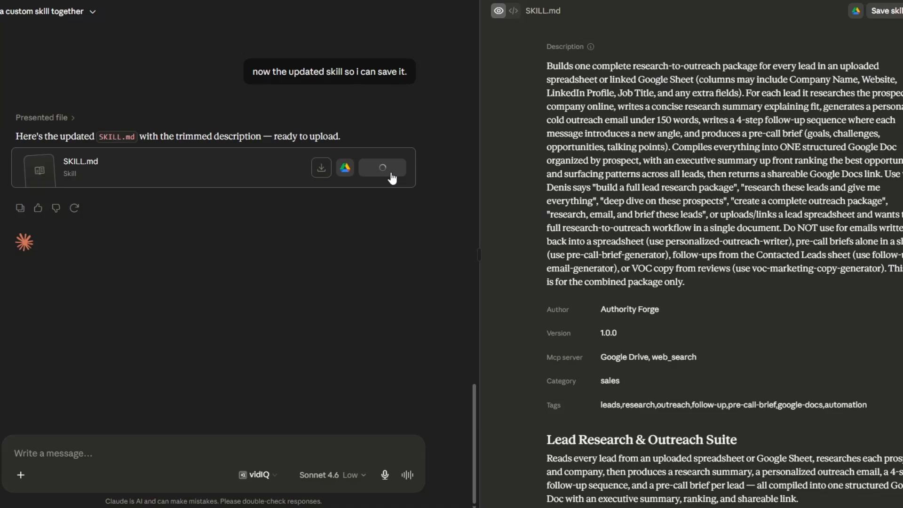
- Review the updated SKILL.md from the chat and the saved lead-research-outreach-suite entry among the personal skills
scroll(417, 243, up, 3)
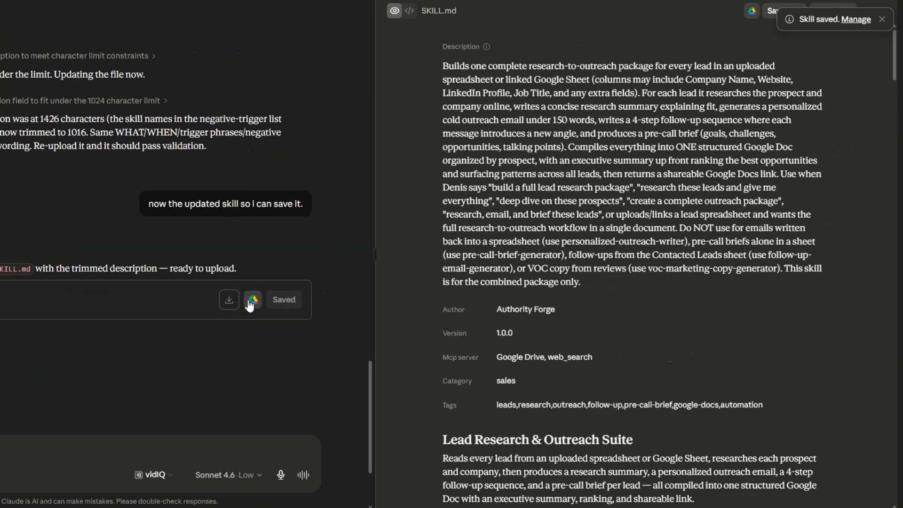
scroll(738, 251, down, 10)
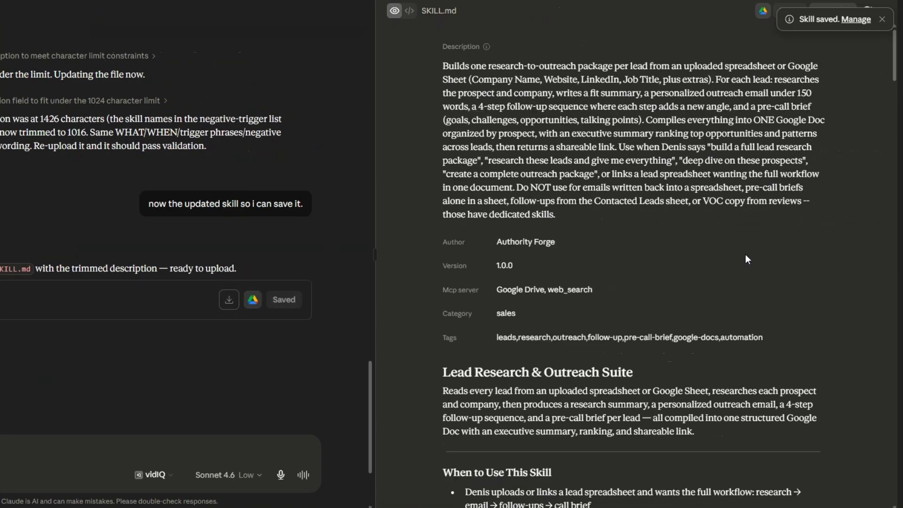
scroll(737, 243, down, 20)
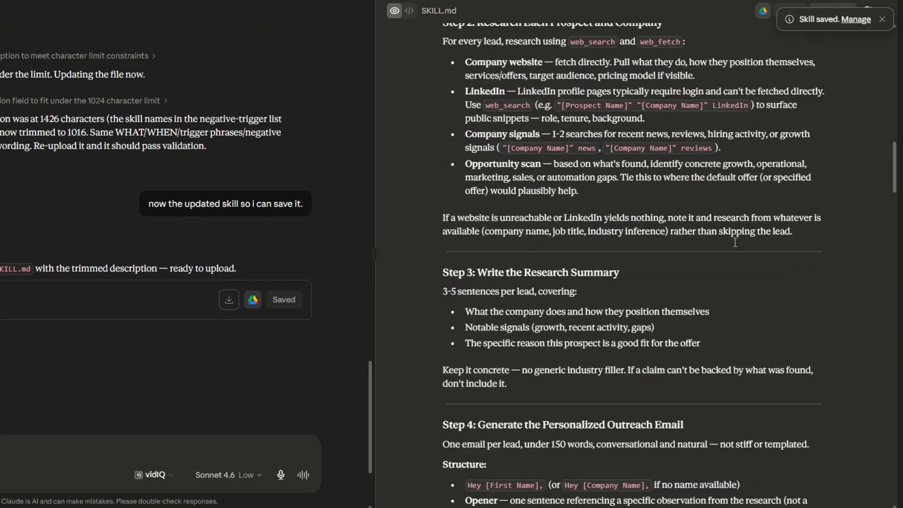
scroll(734, 244, down, 20)
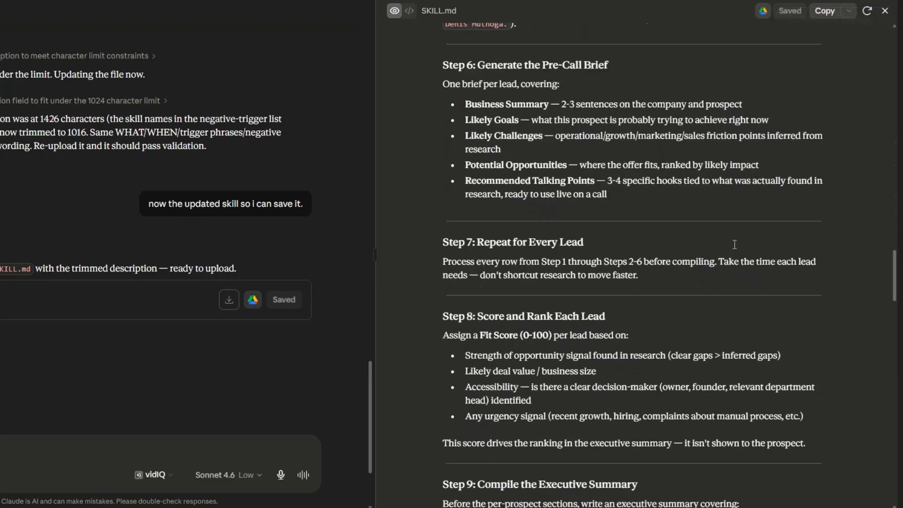
scroll(736, 249, down, 20)
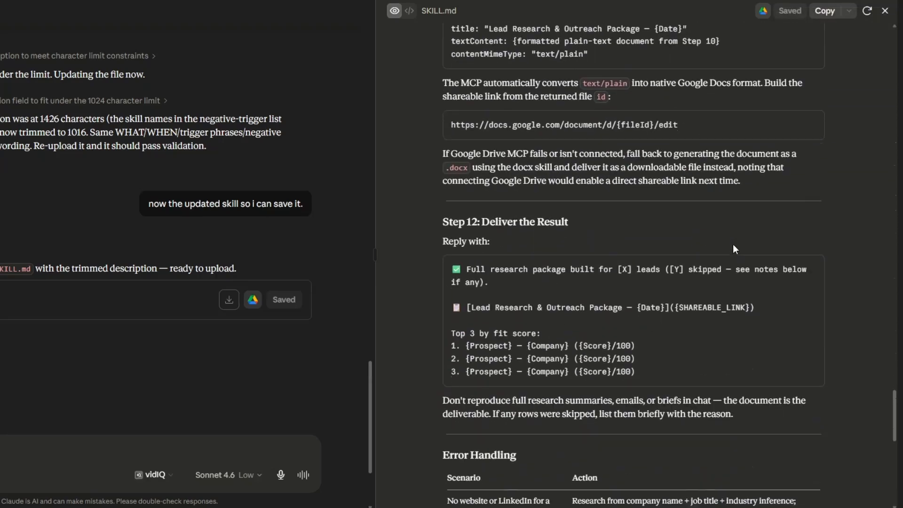
scroll(734, 247, up, 20)
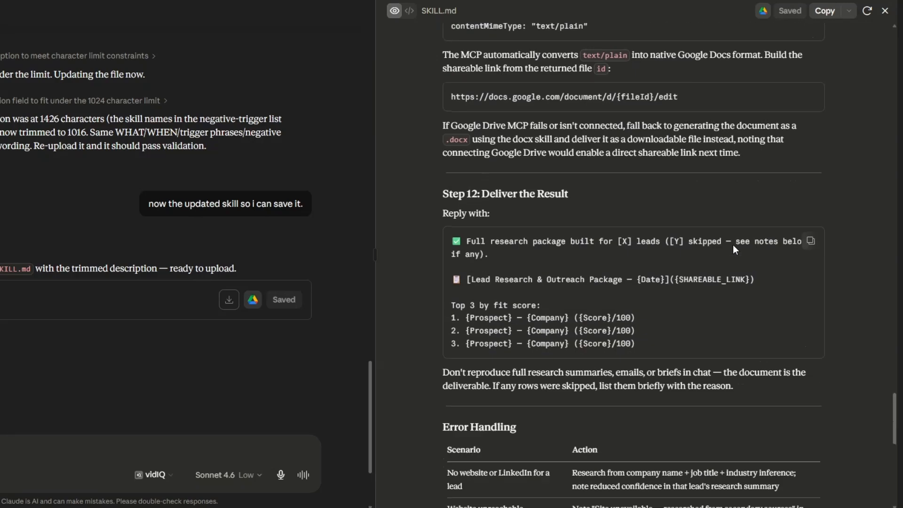
scroll(735, 246, up, 20)
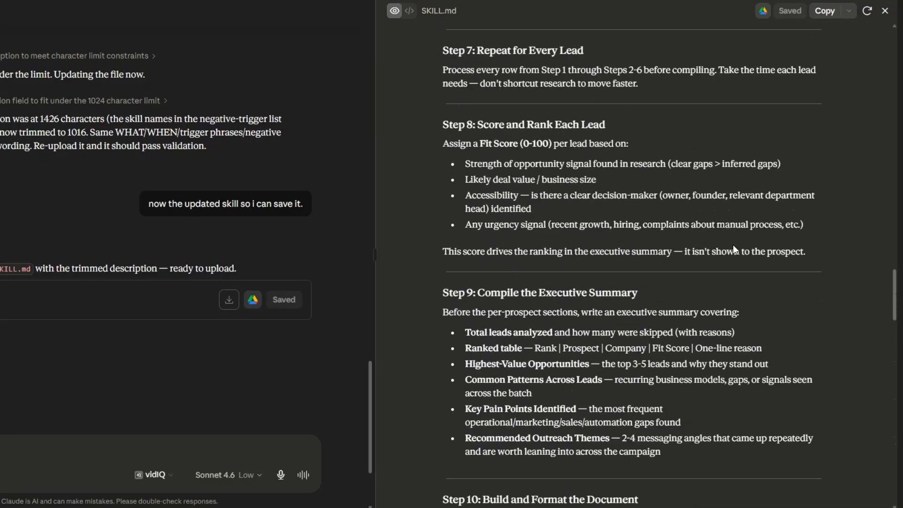
scroll(733, 247, up, 20)
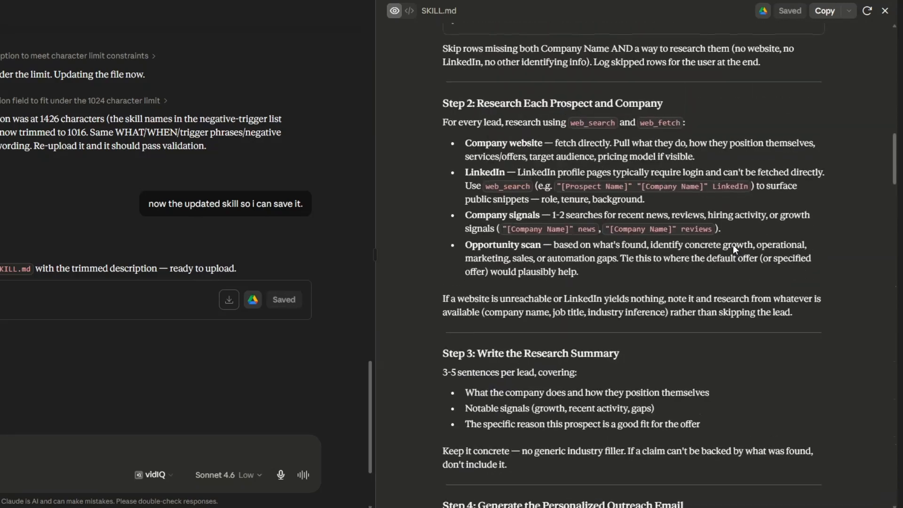
scroll(734, 247, up, 10)
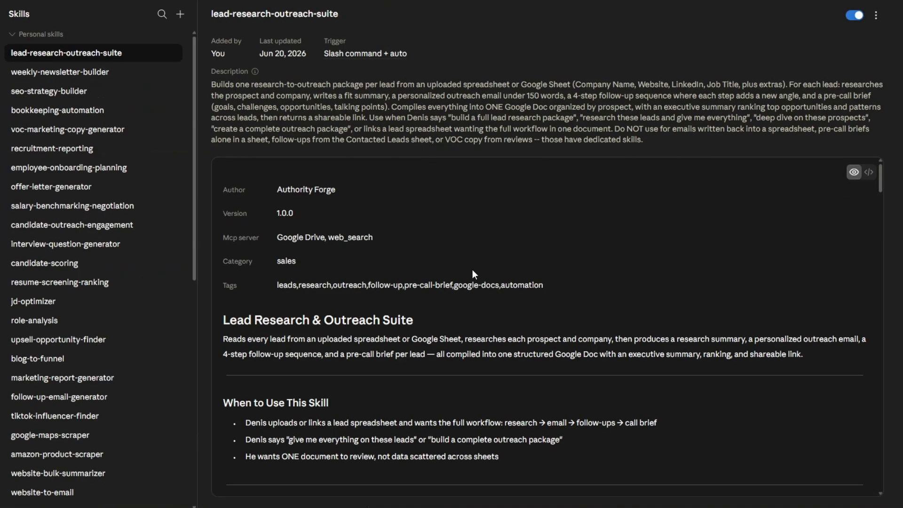
scroll(468, 264, down, 15)
scroll(466, 266, down, 20)
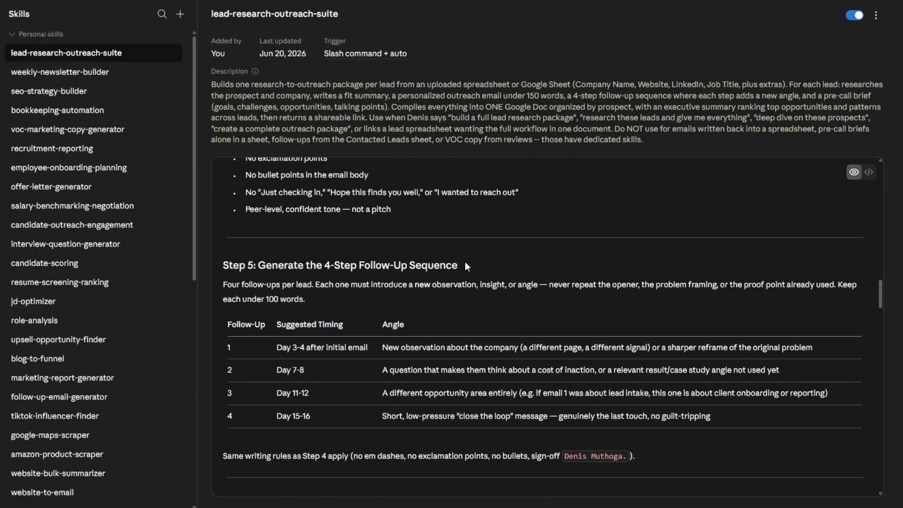
- Review the saved lead-research-outreach-suite instructions through to the Quality Checklist and open the skill for editing with Claude
scroll(467, 267, down, 20)
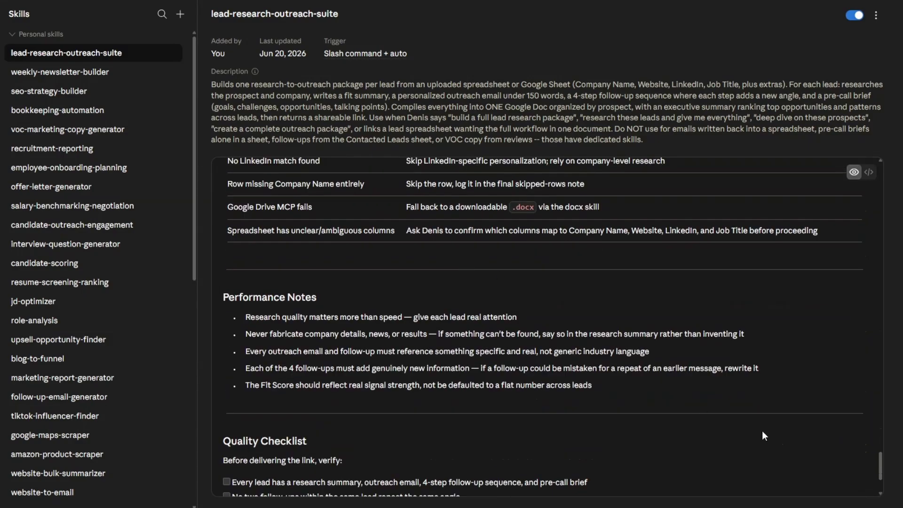
drag(881, 472, 901, 184)
click(876, 15)
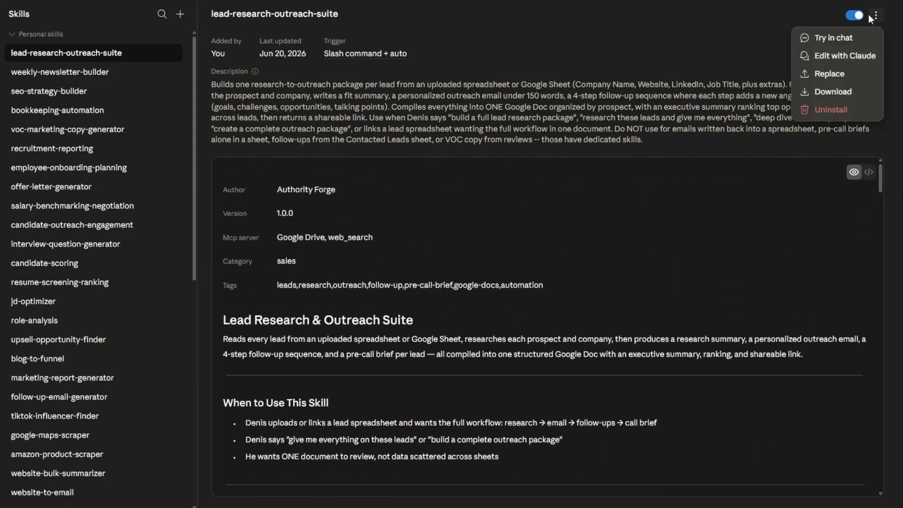
click(849, 56)
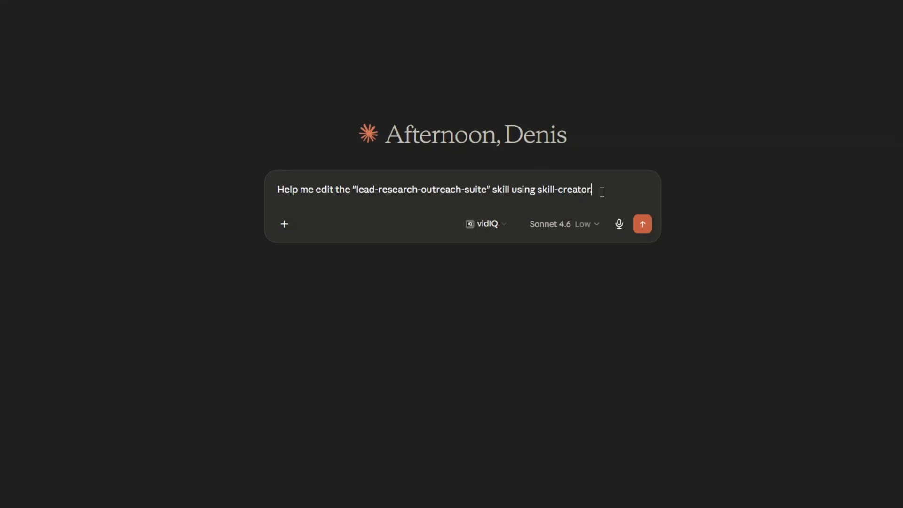
- Replace the prefilled request with /lead-research-outreach-suite and a prompt to run the complete outbound workflow on the Dental Clinics spreadsheet in Google Drive
key(ctrl+a)
key(BackSpace)
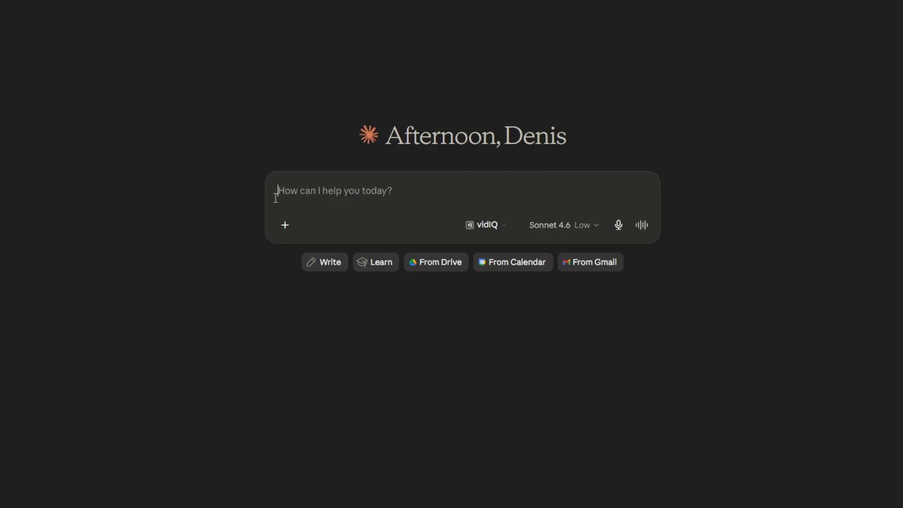
text(/)
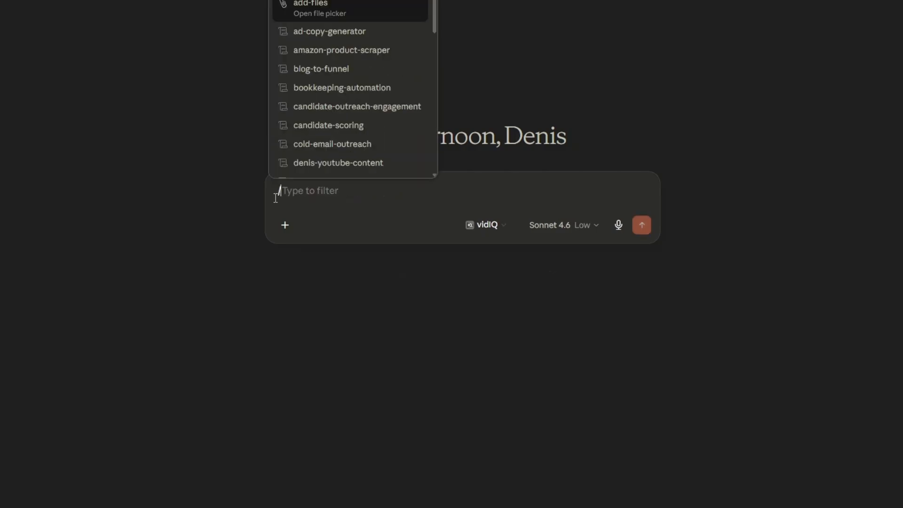
scroll(353, 153, down, 4)
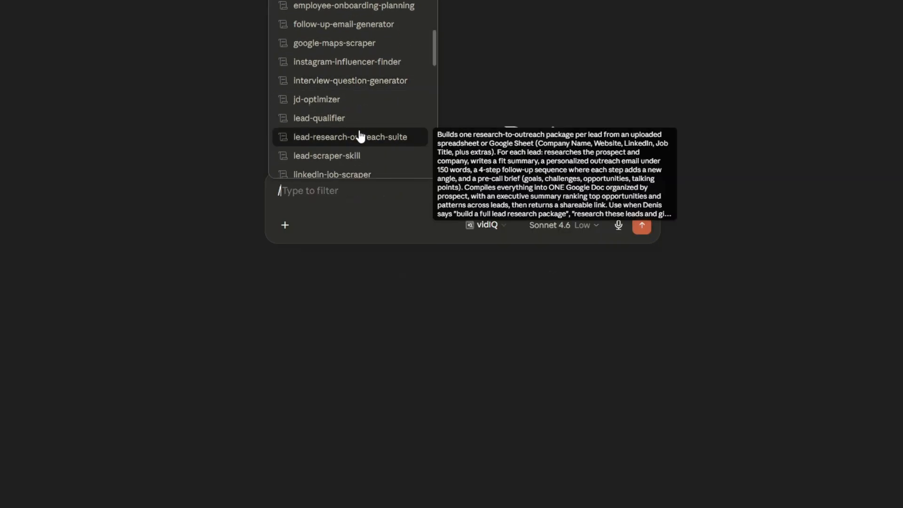
click(351, 142)
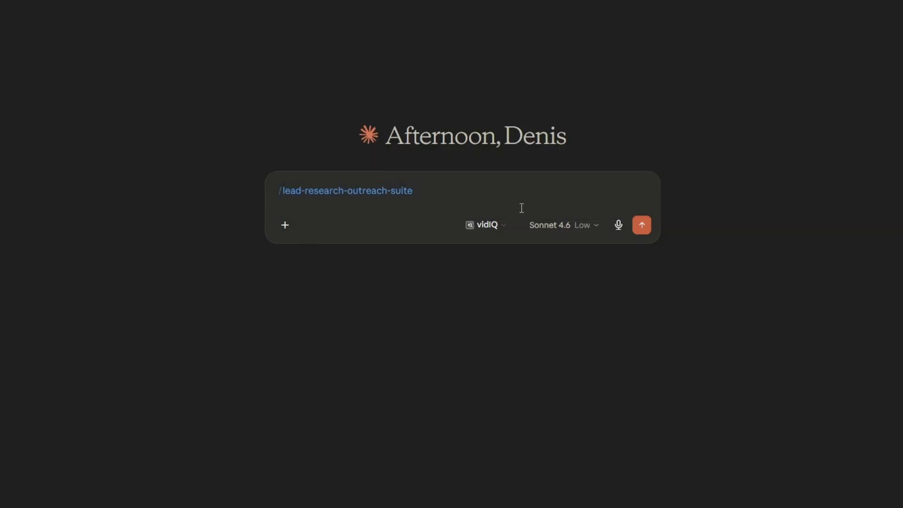
text(Use this skill to analyze the leads in the Dental Clinics spreadsheet in google drive and run the complete outbound workflow for every lead. Research each prospect, generate a personalized outreach email, create a four-step follow-up sequence, and produce a pre-call preparation brief. Rank the leads from highest opportunity to lowest opportunity and identify common pain points, opportunities, and outreach themes across the entire list. Compile all outputs into a single Google Document that includes the executive summary, lead rankings, research summaries, outreach emails, follow-up sequences, pre-call briefs, and overall findings. Provide the shareable Google Docs link in the final output for review and editing.)
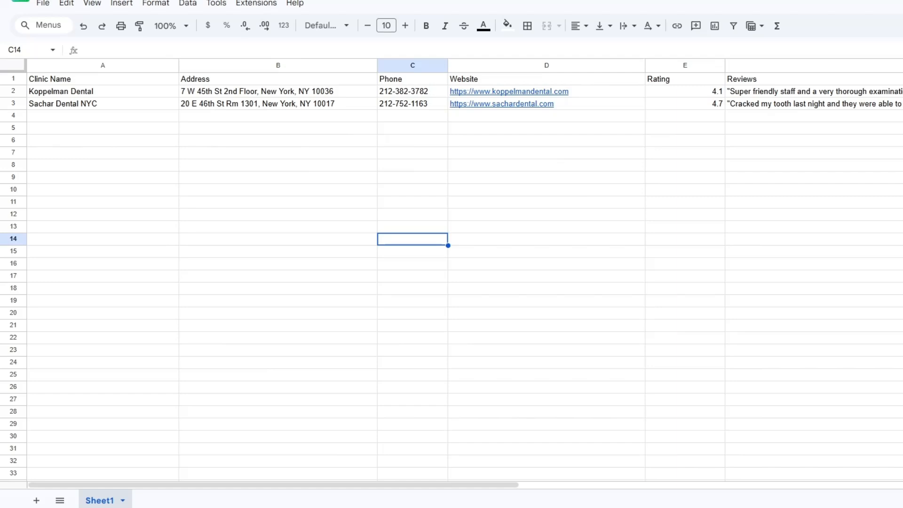
- Check the clinic name, address, phone, website, rating and reviews columns in the Dental Clinics spreadsheet
click(283, 181)
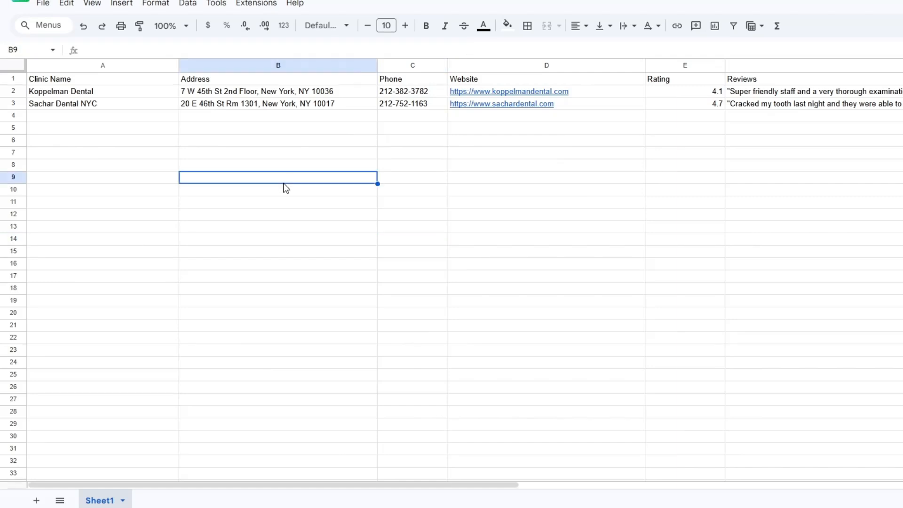
click(155, 106)
click(264, 115)
click(384, 118)
click(659, 126)
click(789, 137)
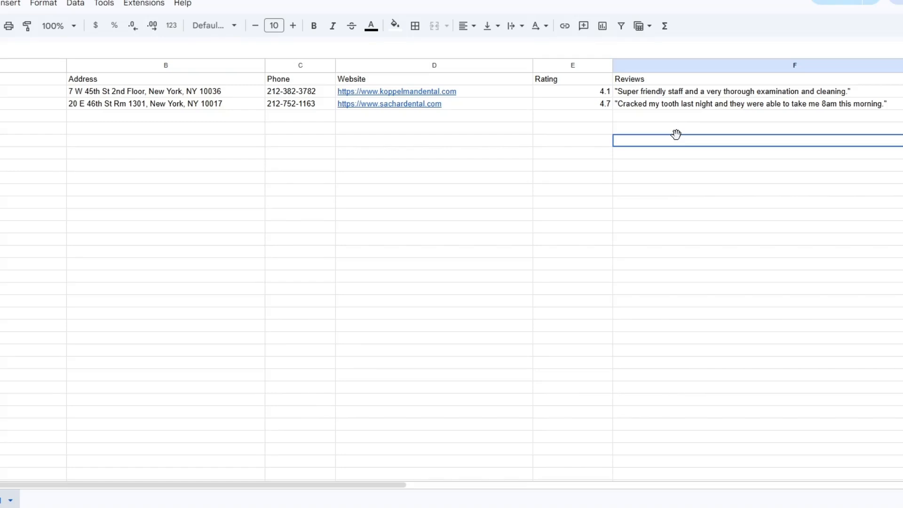
click(323, 219)
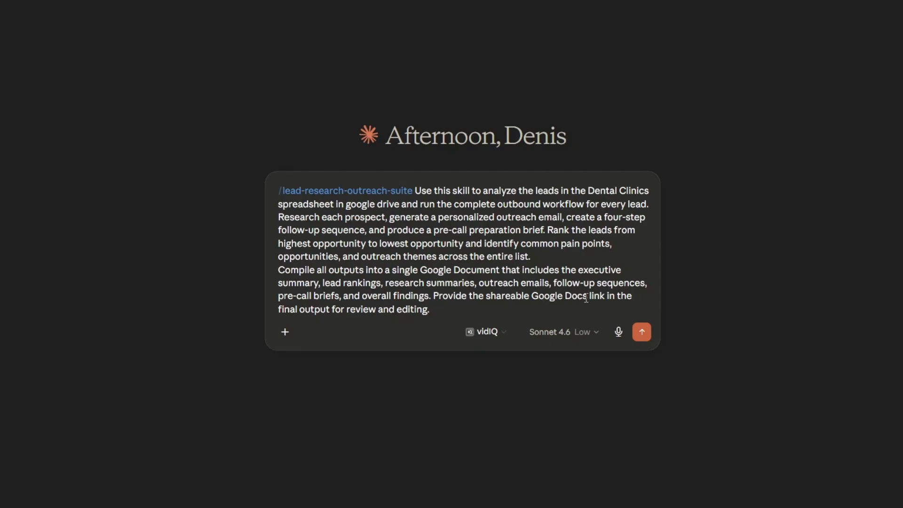
- Change the prompt's requested shareable link from Google Docs to Google Sheets and send the prompt
drag(588, 297, 567, 295)
text(Sheets)
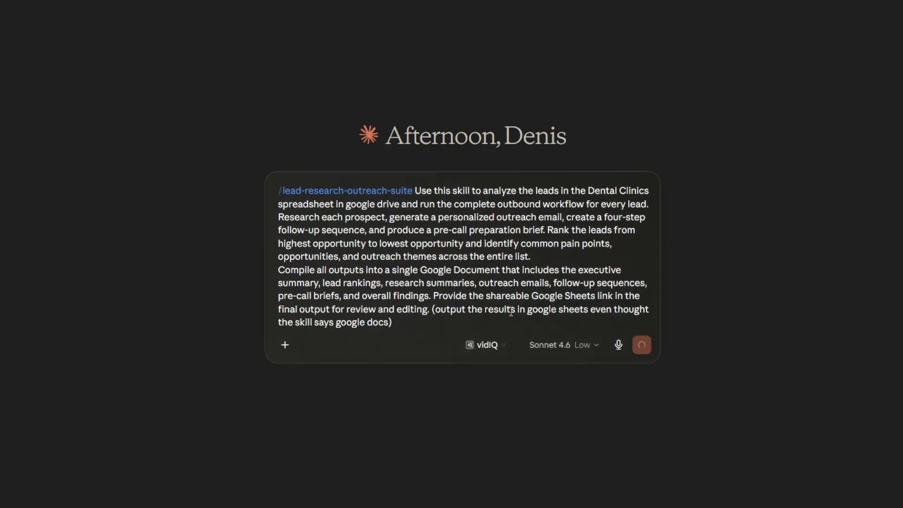
key(Return)
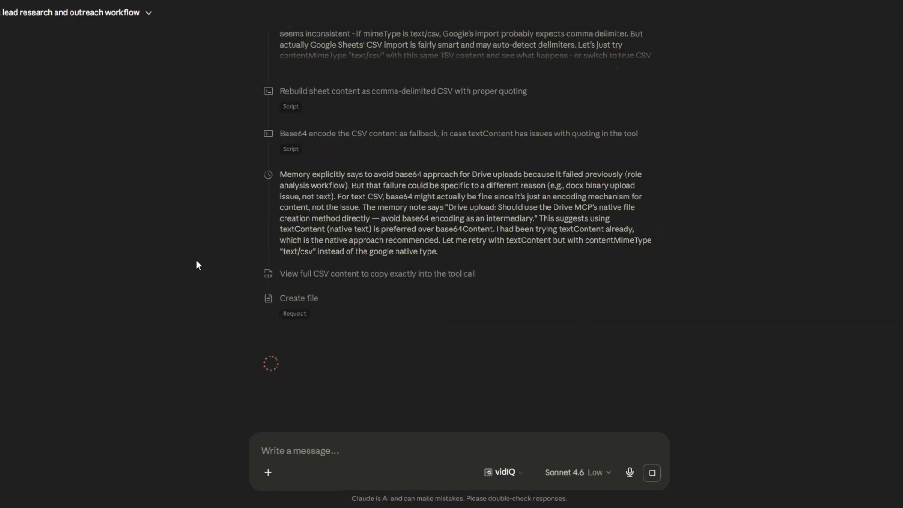
key(Return)
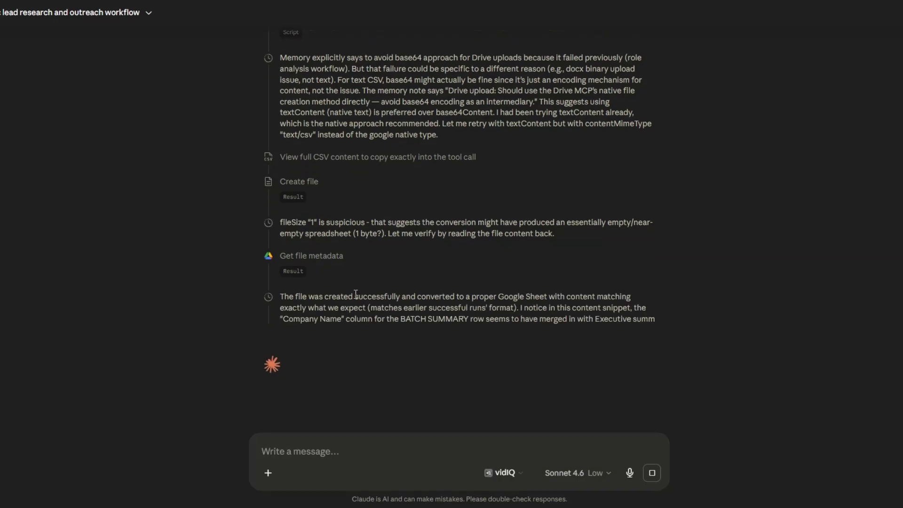
click(355, 295)
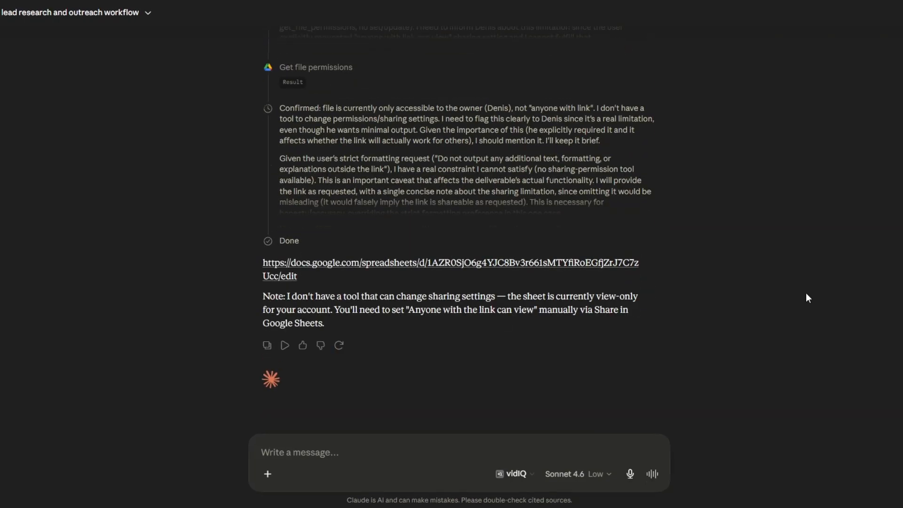
- Look through the workflow's processing steps and final reply, and open the linked Google Sheet it produced
scroll(806, 296, up, 10)
scroll(806, 293, up, 15)
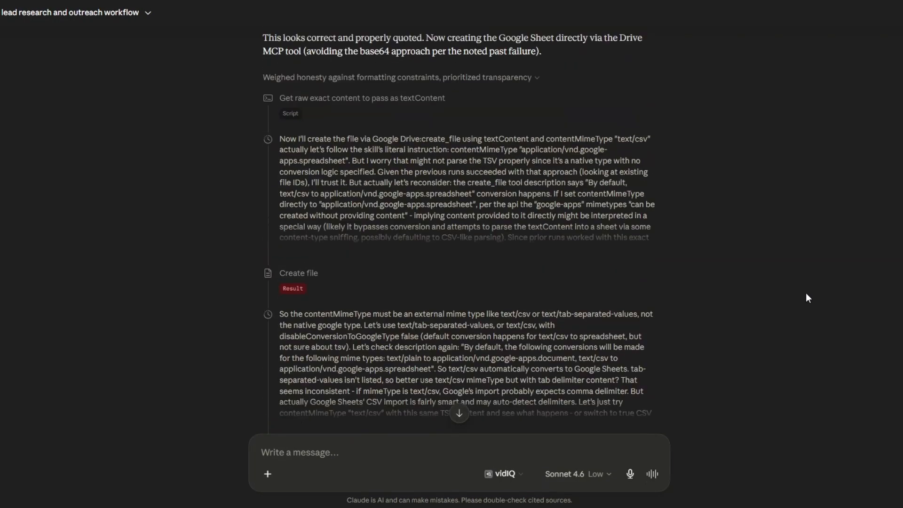
scroll(805, 299, down, 5)
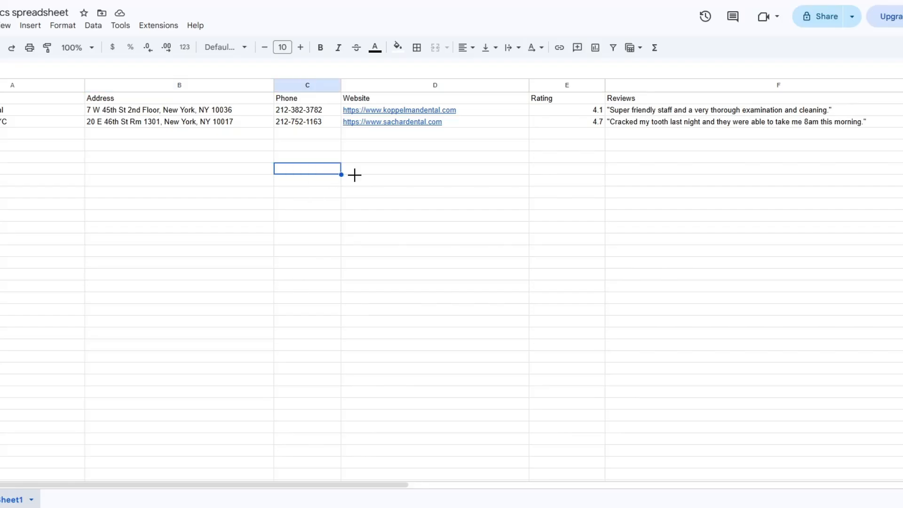
click(463, 173)
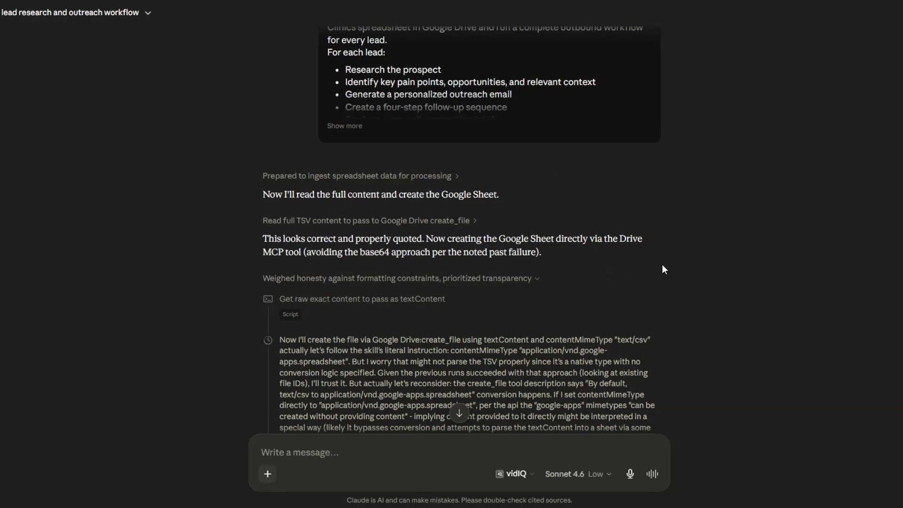
scroll(709, 269, down, 15)
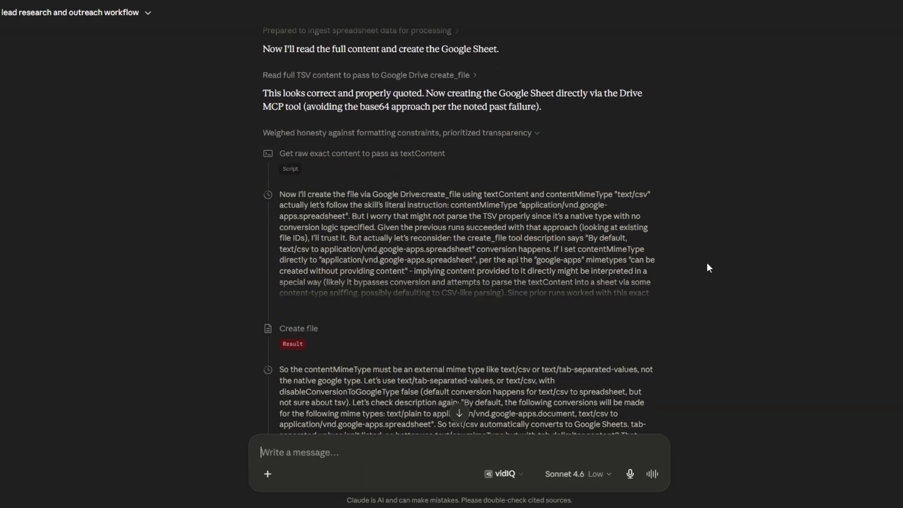
scroll(710, 268, down, 5)
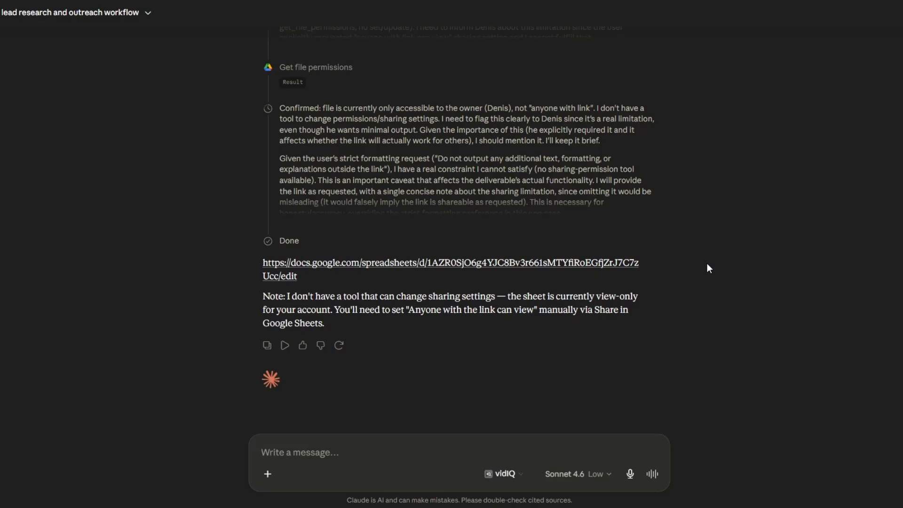
click(495, 262)
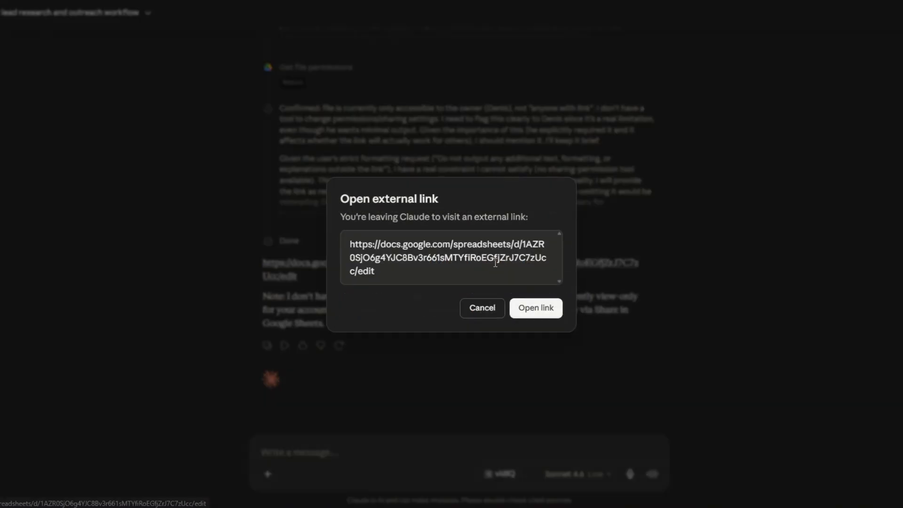
click(541, 309)
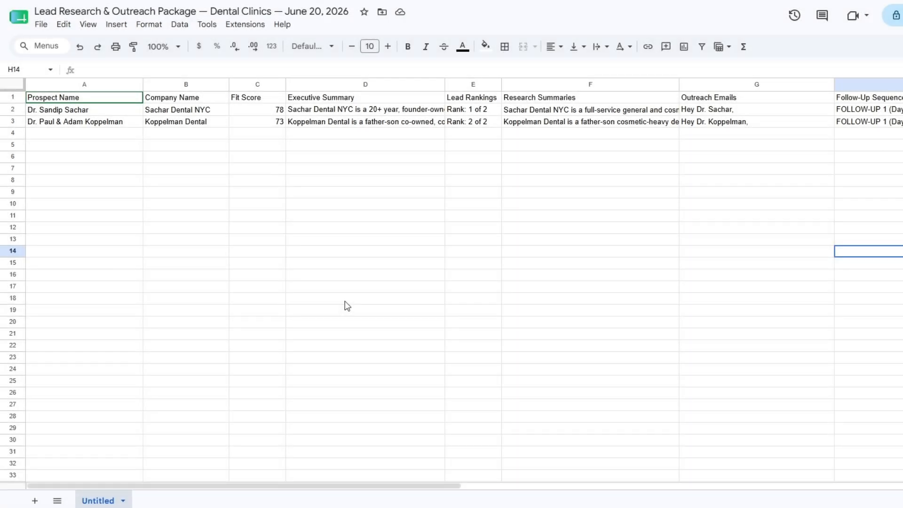
- Compare the prospects in the generated outreach package with the clinics listed in the Dental Clinics spreadsheet
click(94, 113)
click(96, 123)
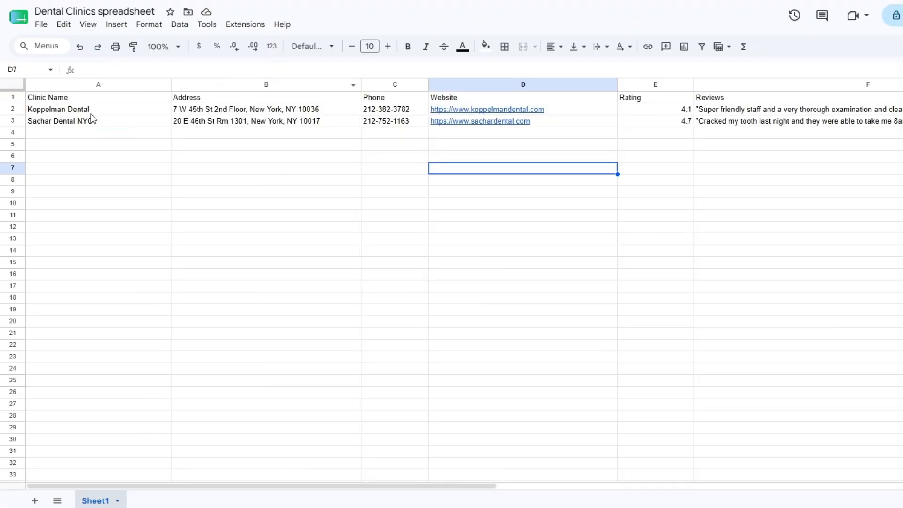
click(93, 134)
click(304, 147)
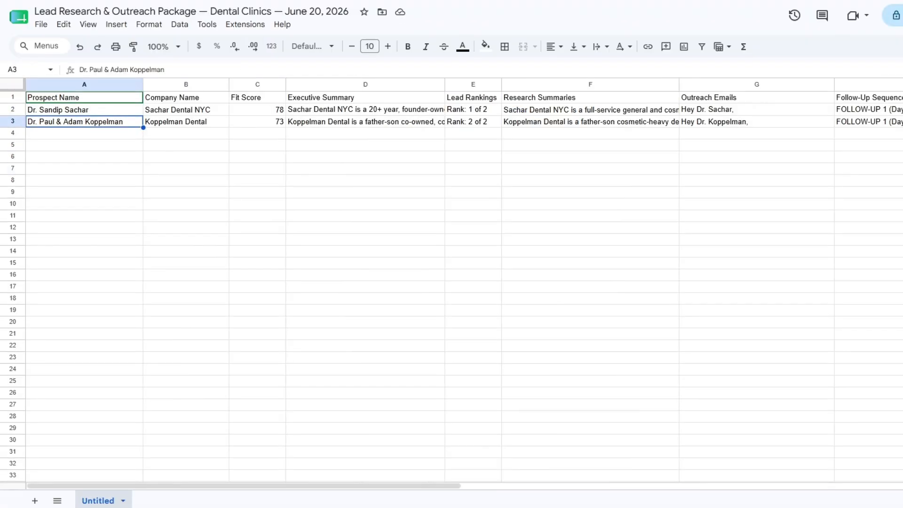
- Read the prospect, company, fit score, executive summary and lead ranking entries in the generated outreach package
click(99, 113)
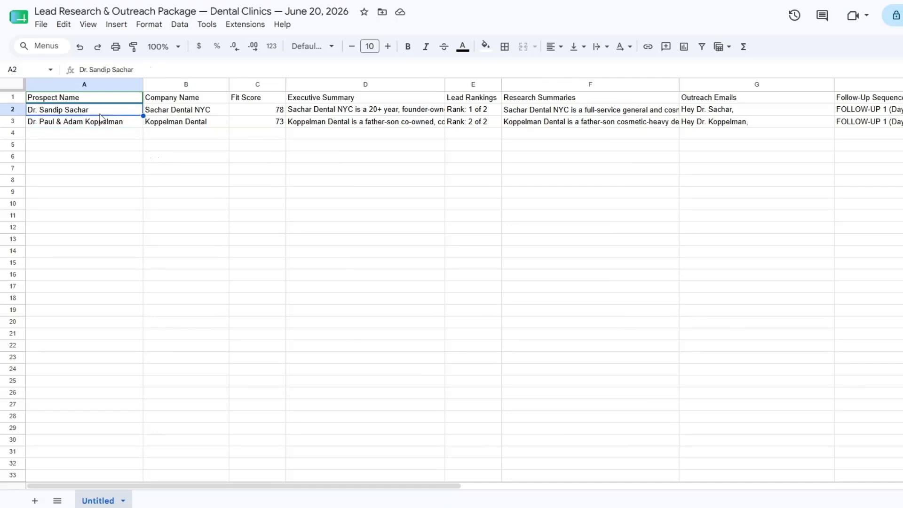
click(172, 112)
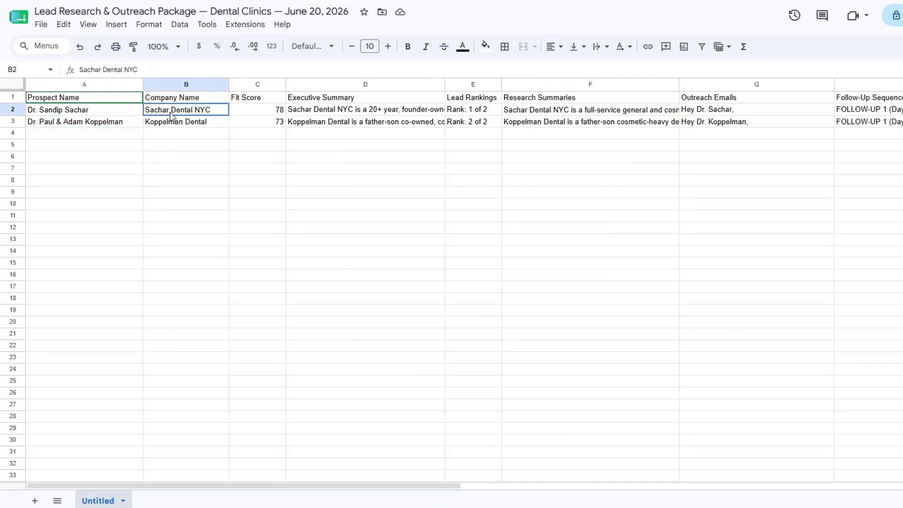
click(253, 109)
double_click(332, 113)
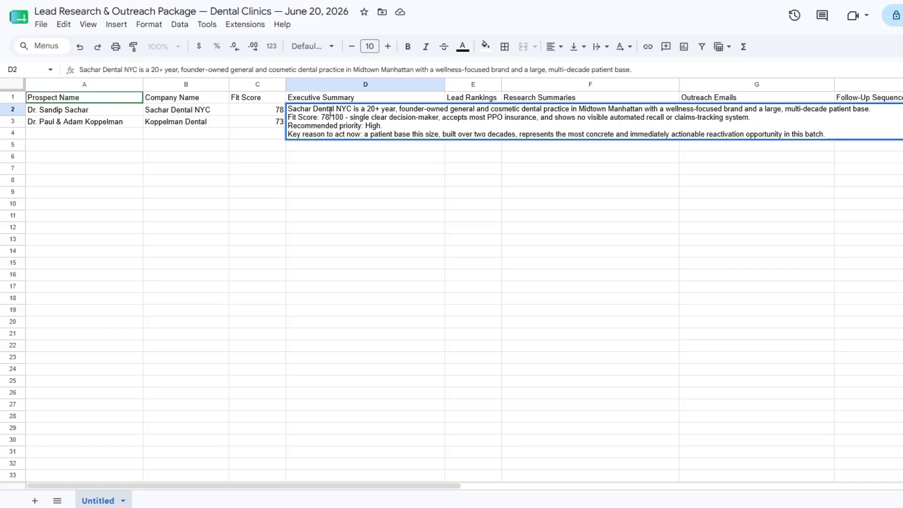
click(336, 149)
double_click(333, 123)
click(336, 171)
click(478, 112)
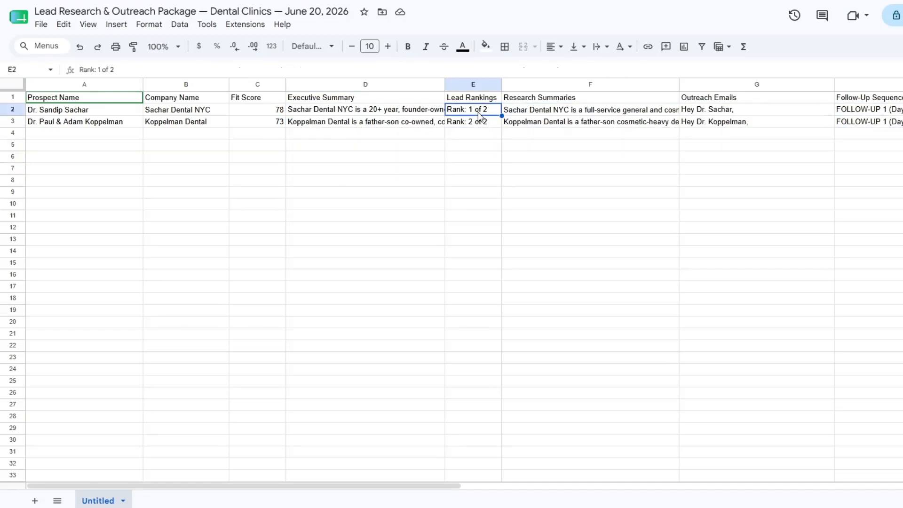
- Read the full research summaries for Sachar Dental NYC and Koppelman Dental
double_click(546, 111)
click(552, 179)
click(555, 123)
double_click(555, 124)
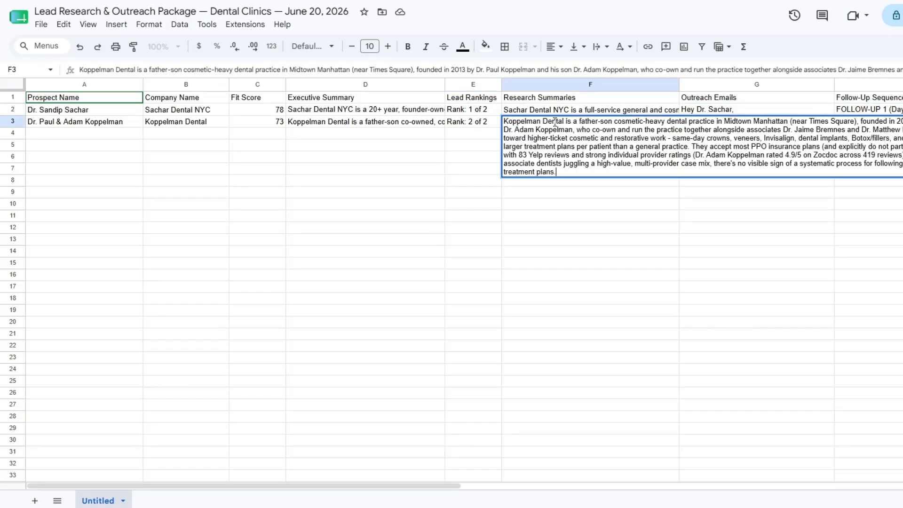
click(553, 229)
- Read the full outreach emails written for Sachar Dental NYC and Koppelman Dental
double_click(729, 109)
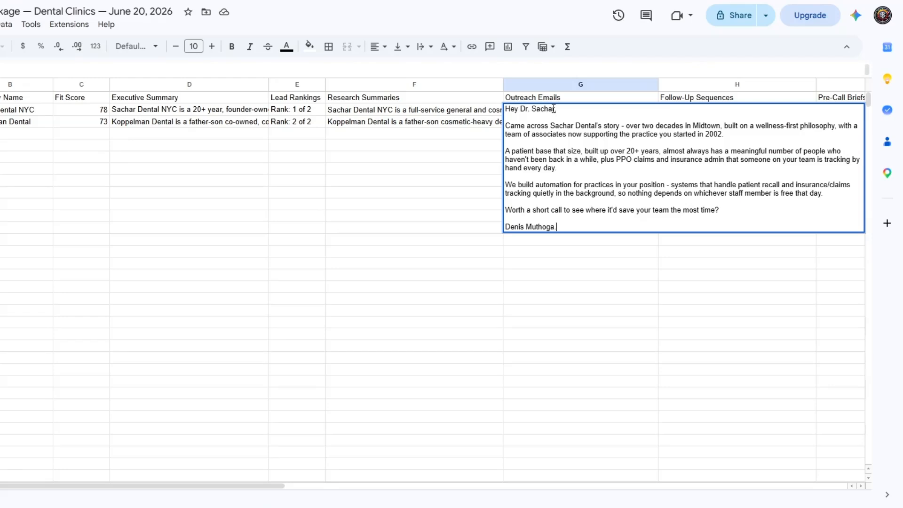
click(455, 149)
double_click(525, 123)
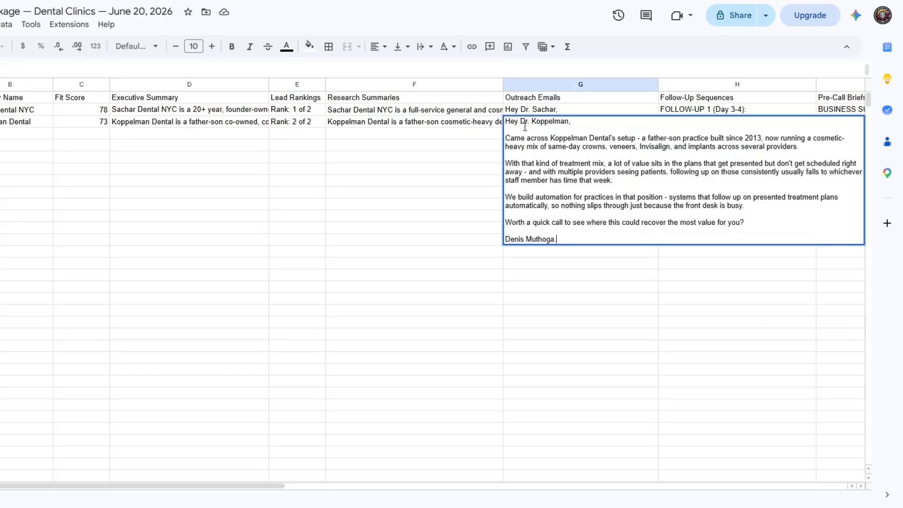
click(479, 197)
- Read the four-step follow-up sequences written for Sachar Dental NYC and Koppelman Dental
drag(247, 490, 499, 477)
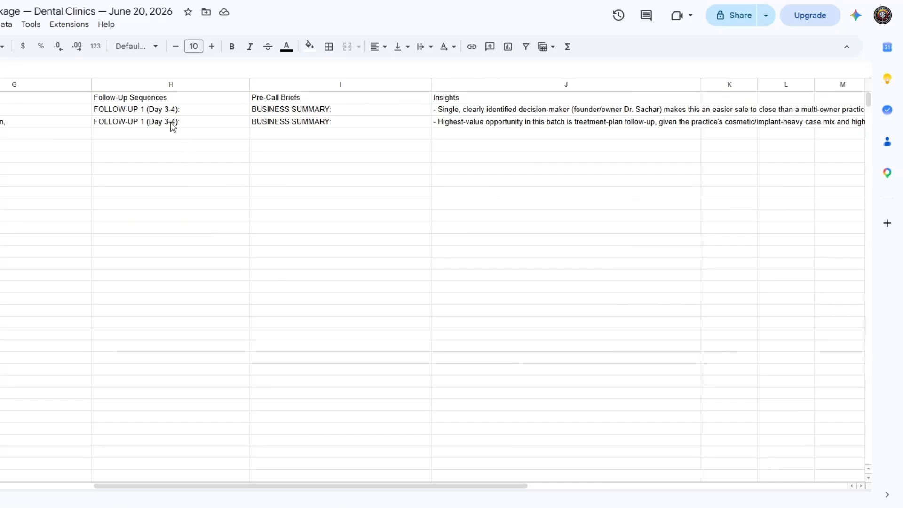
double_click(164, 109)
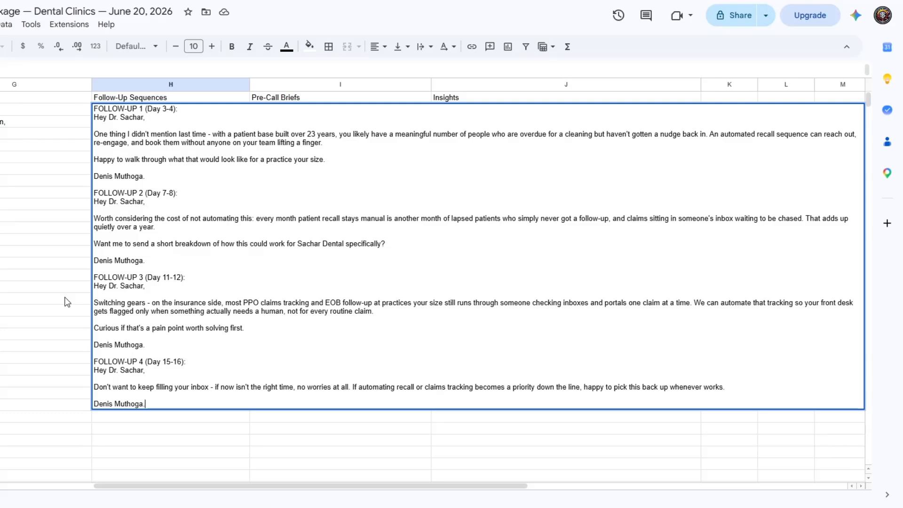
click(55, 219)
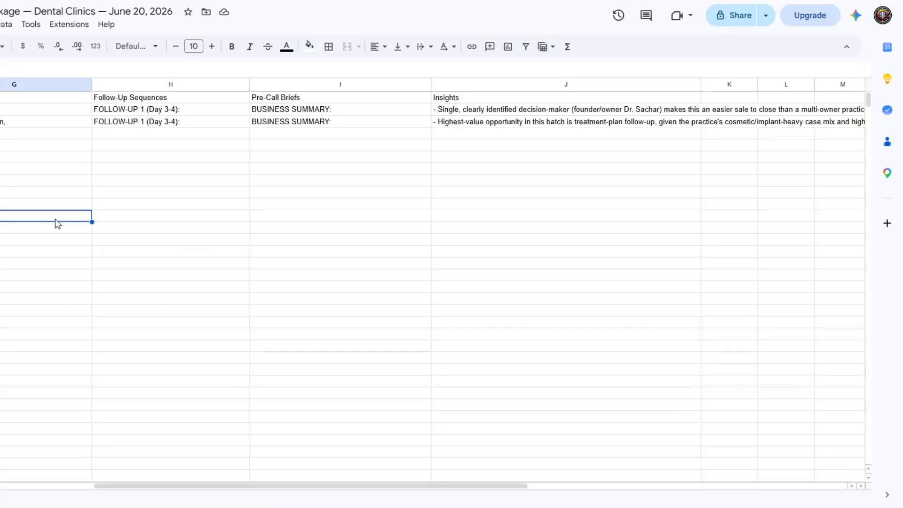
double_click(147, 124)
click(42, 288)
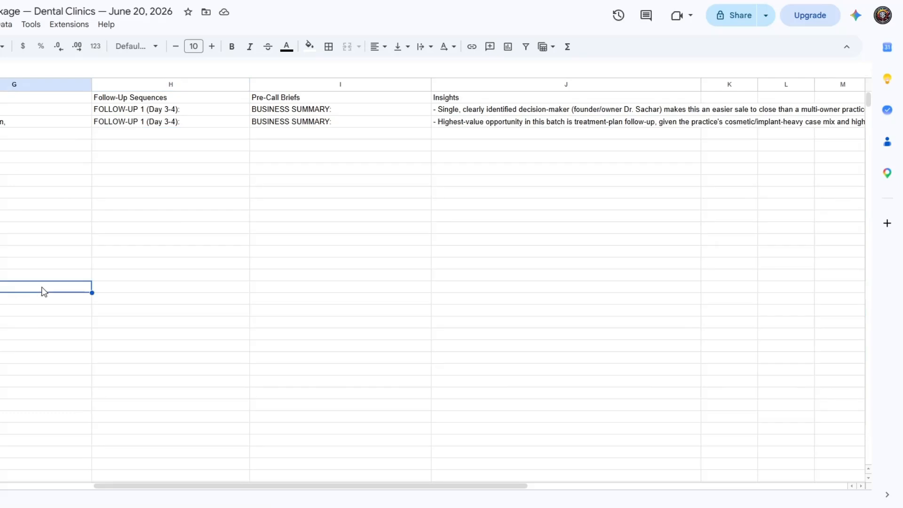
- Read the full pre-call briefs written for Sachar Dental NYC and Koppelman Dental
double_click(330, 109)
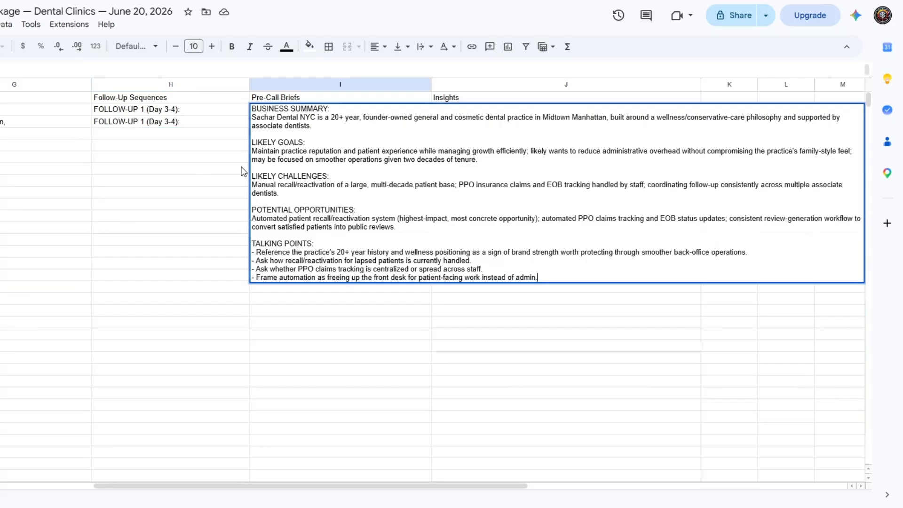
click(214, 162)
double_click(276, 125)
click(195, 170)
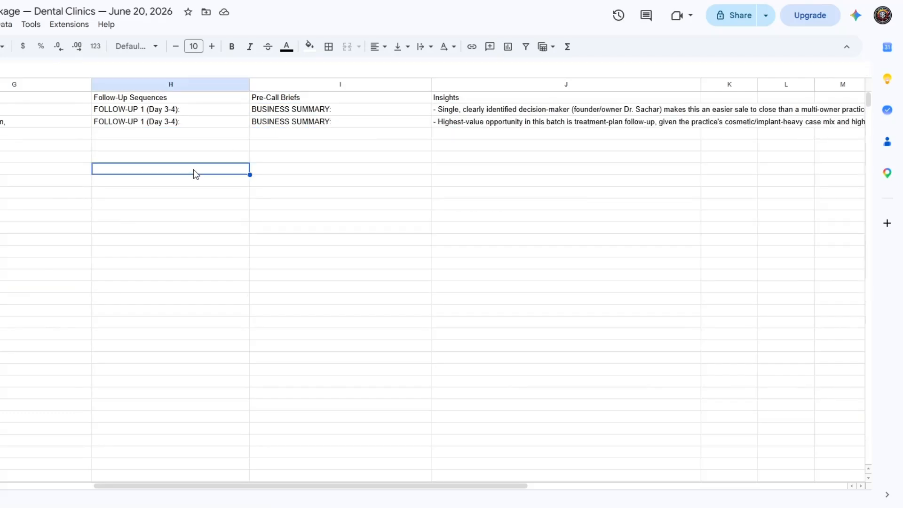
- Read the full insights entries for Sachar Dental NYC and Koppelman Dental
double_click(464, 112)
click(401, 126)
double_click(450, 125)
click(390, 161)
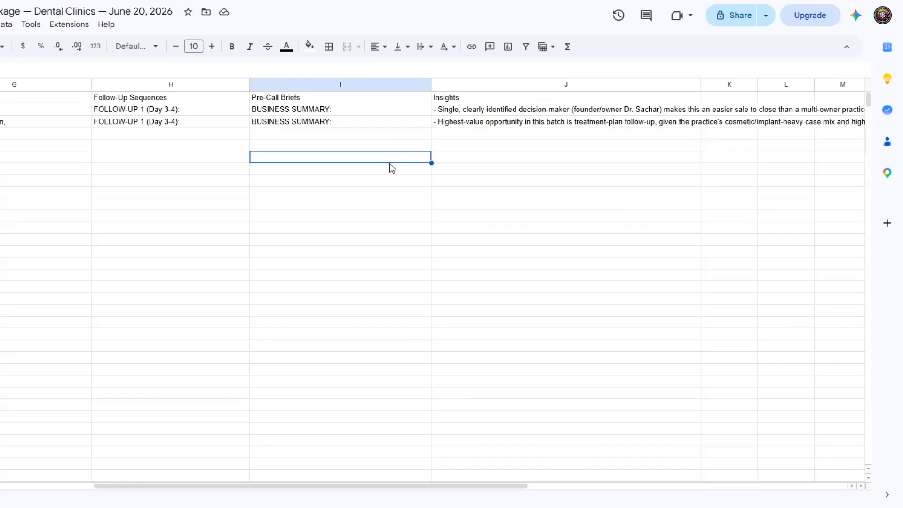
drag(396, 486, 69, 437)
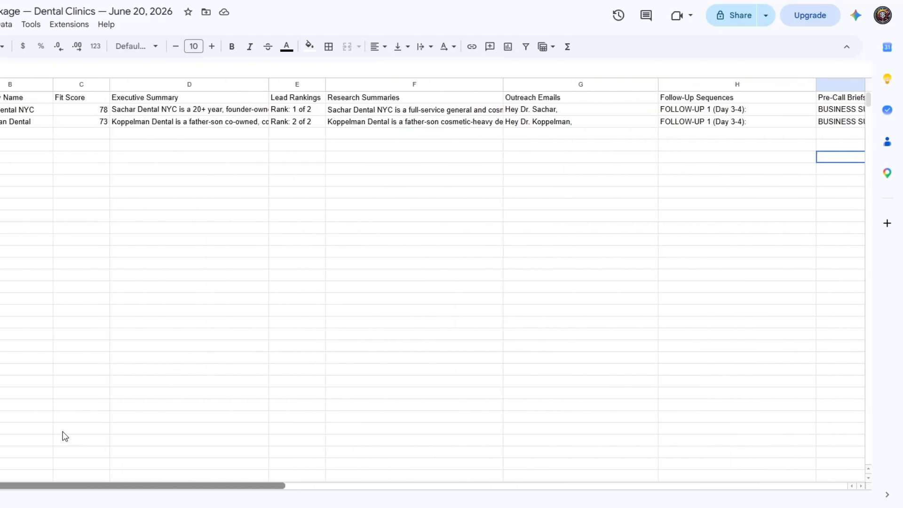
click(39, 216)
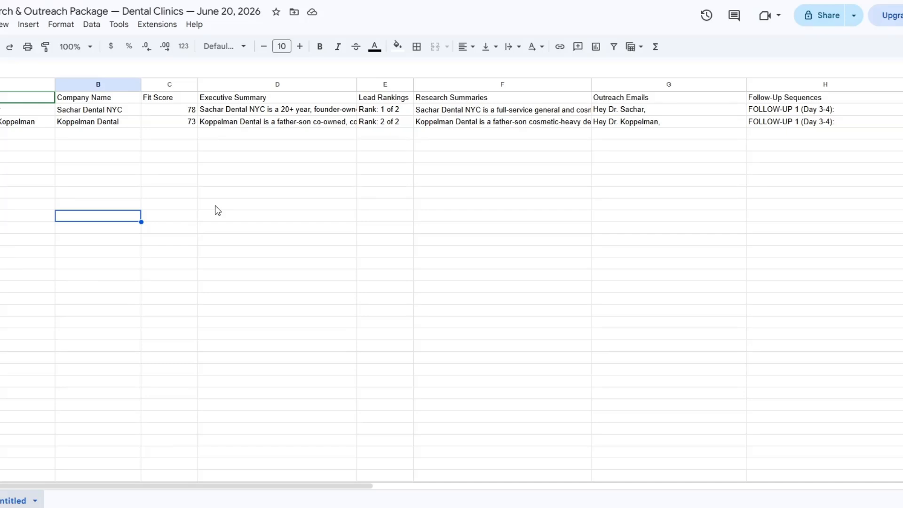
click(256, 136)
click(386, 149)
click(494, 146)
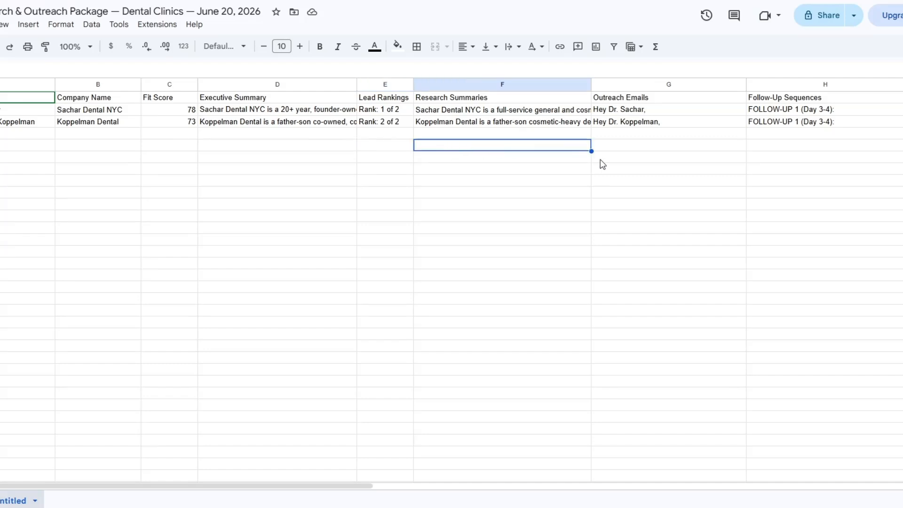
click(637, 160)
click(772, 157)
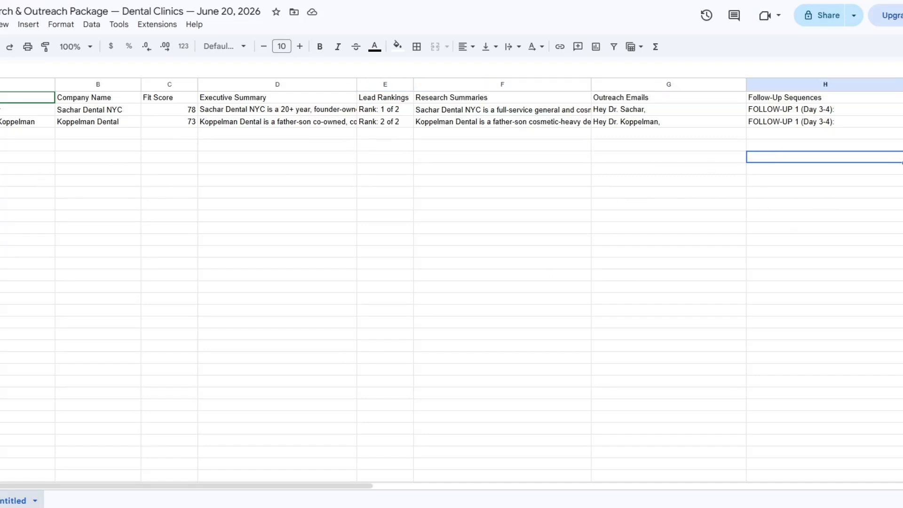
- Switch to Claude and reread the lead-research-outreach-suite prompt that produced the outreach package
click(292, 1)
click(708, 255)
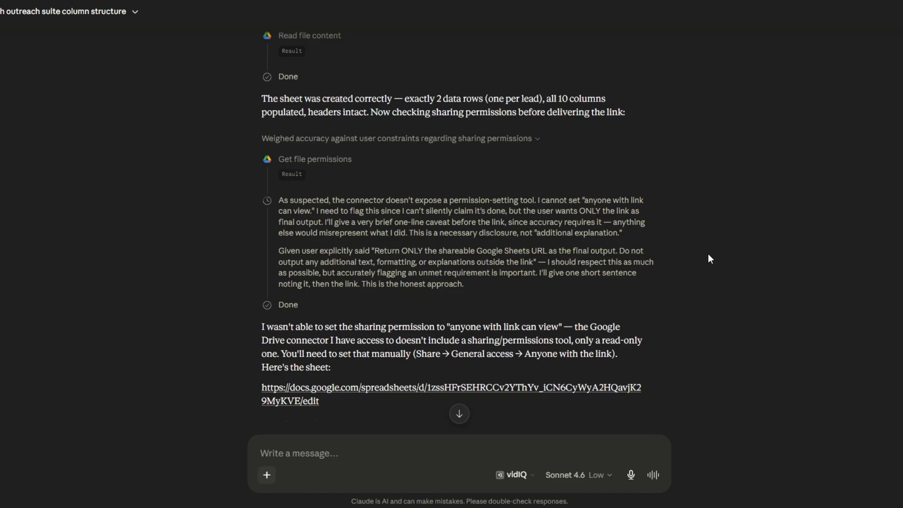
scroll(707, 253, up, 10)
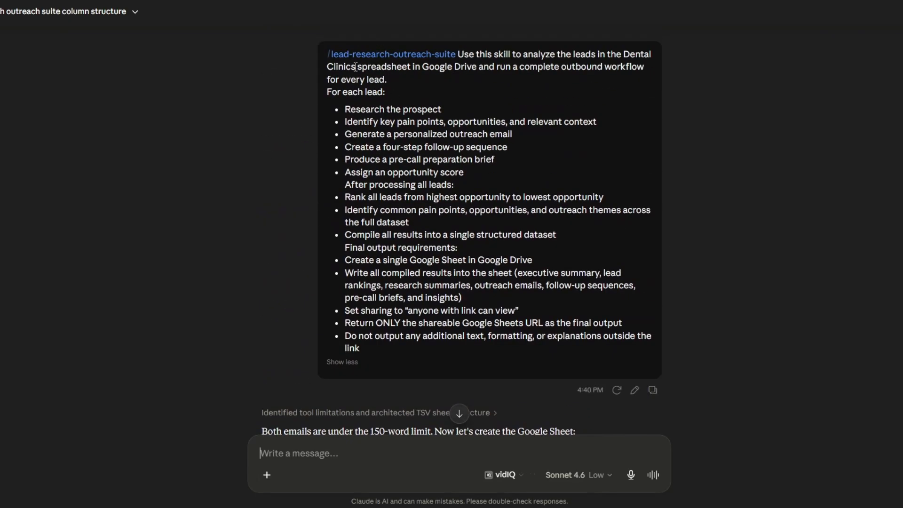
scroll(683, 231, down, 5)
scroll(682, 231, down, 6)
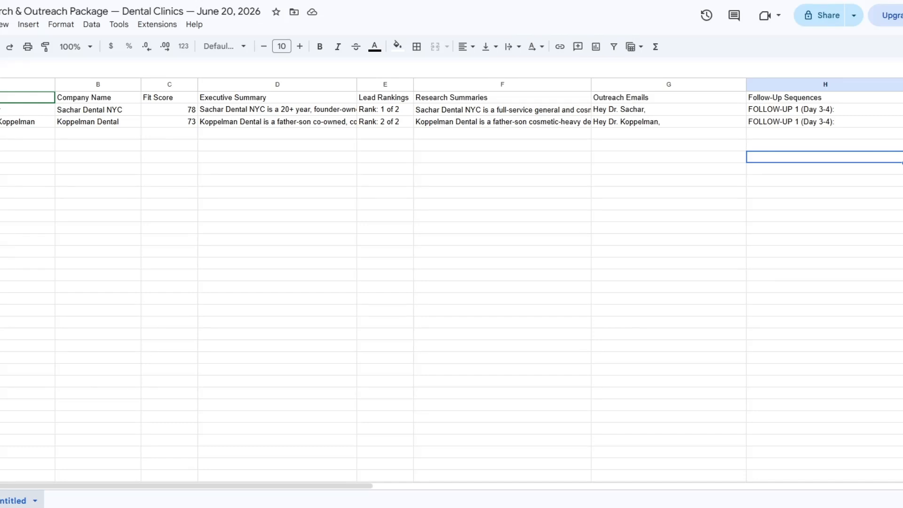
click(230, 145)
click(407, 160)
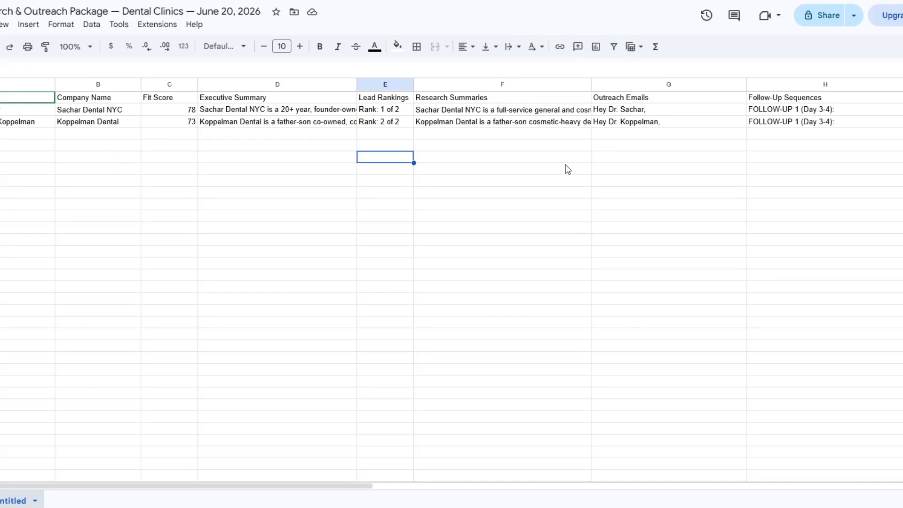
click(639, 160)
click(755, 162)
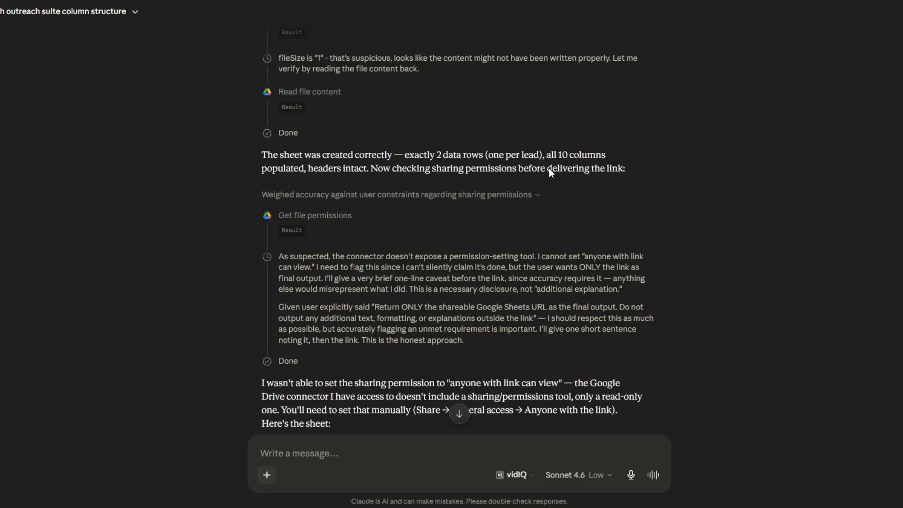
- Submit the lead-research-outreach-suite prompt again in Claude, worded to analyze the new leads in the Dental Clinics spreadsheet
scroll(680, 199, up, 10)
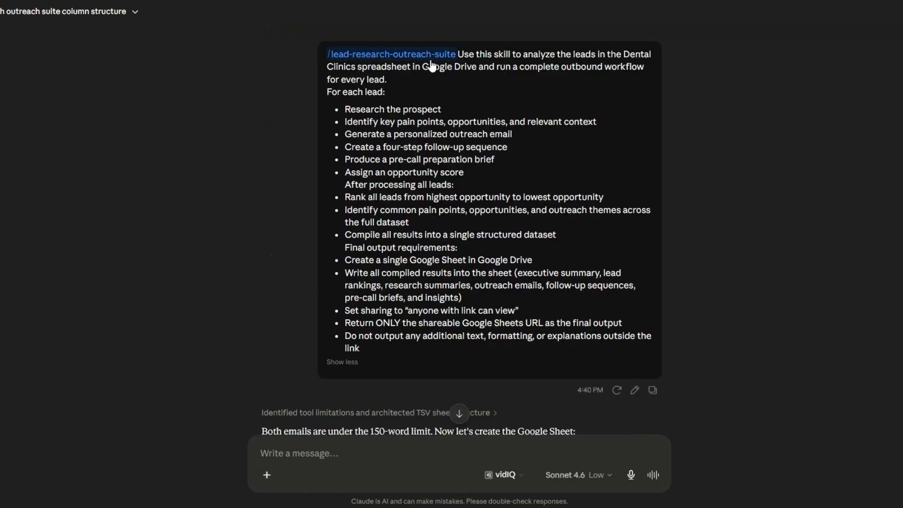
scroll(718, 287, down, 4)
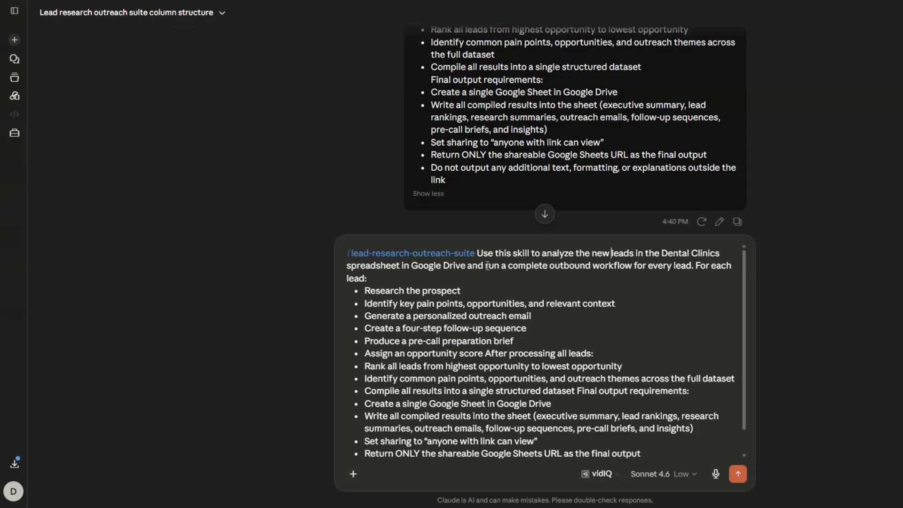
click(738, 474)
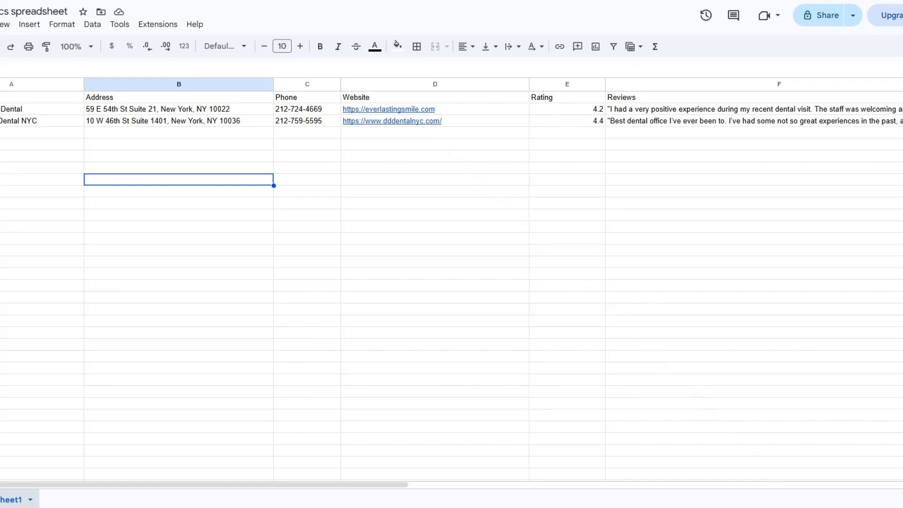
- Open the newly generated Google Sheets outreach package from the link in Claude's reply
click(232, 152)
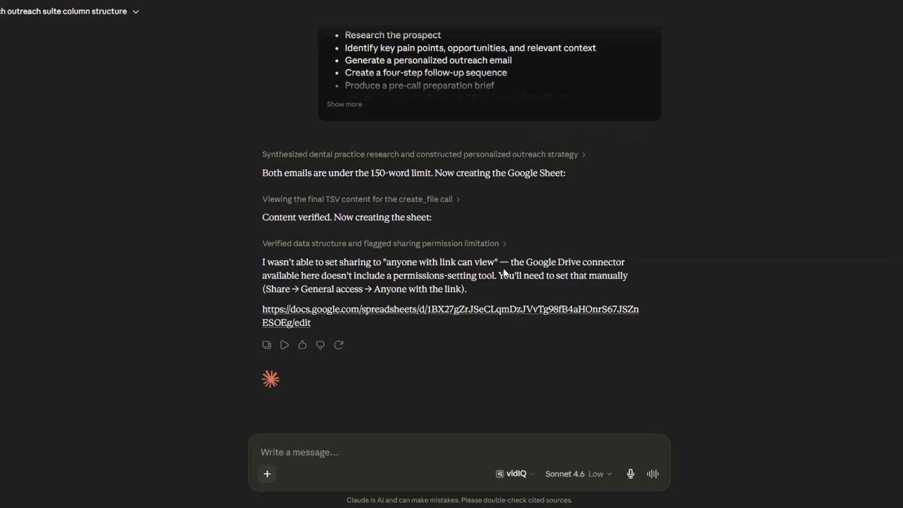
click(478, 311)
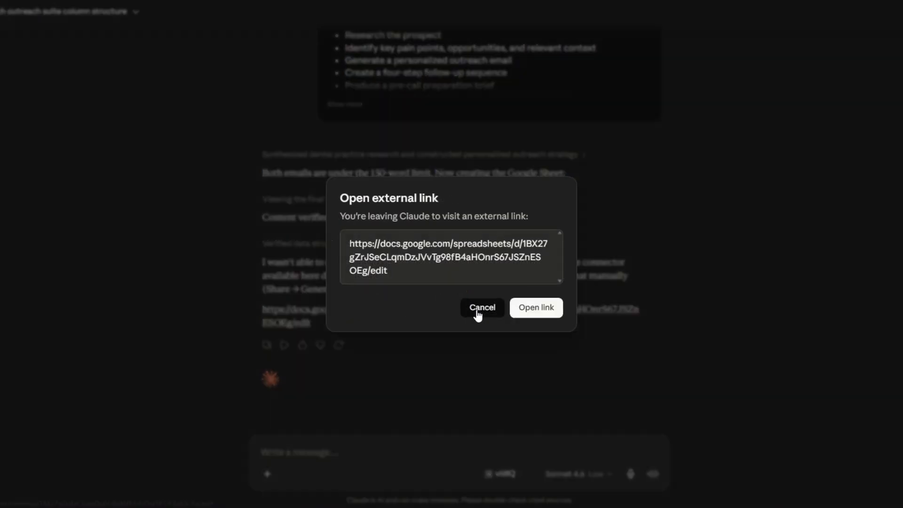
click(538, 306)
click(313, 166)
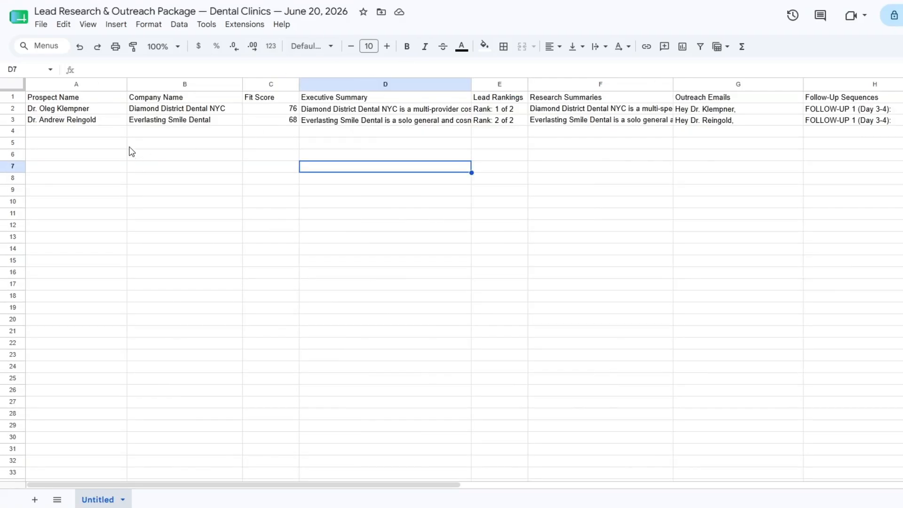
- Read the prospect, company, fit score and executive summary entries for Diamond District Dental NYC and Everlasting Smile Dental
click(131, 147)
click(94, 112)
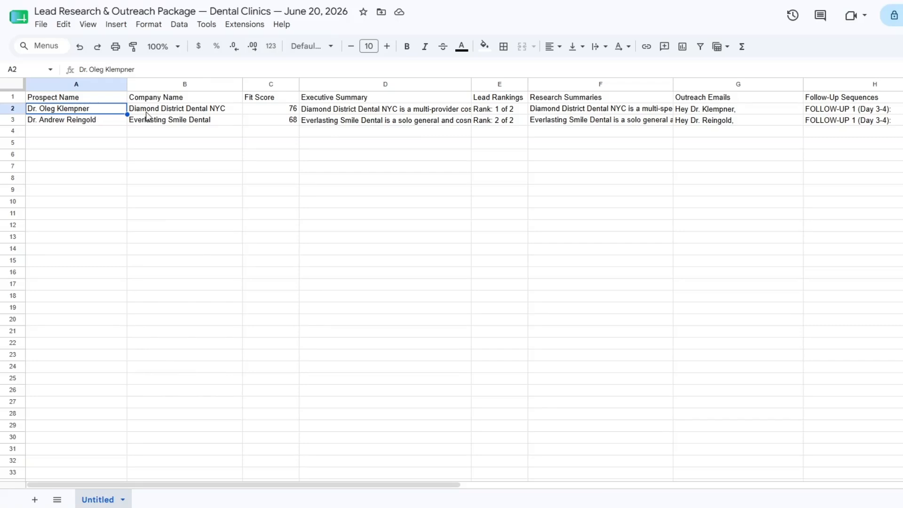
click(170, 111)
click(276, 113)
click(350, 114)
double_click(350, 114)
click(349, 167)
double_click(347, 123)
click(346, 164)
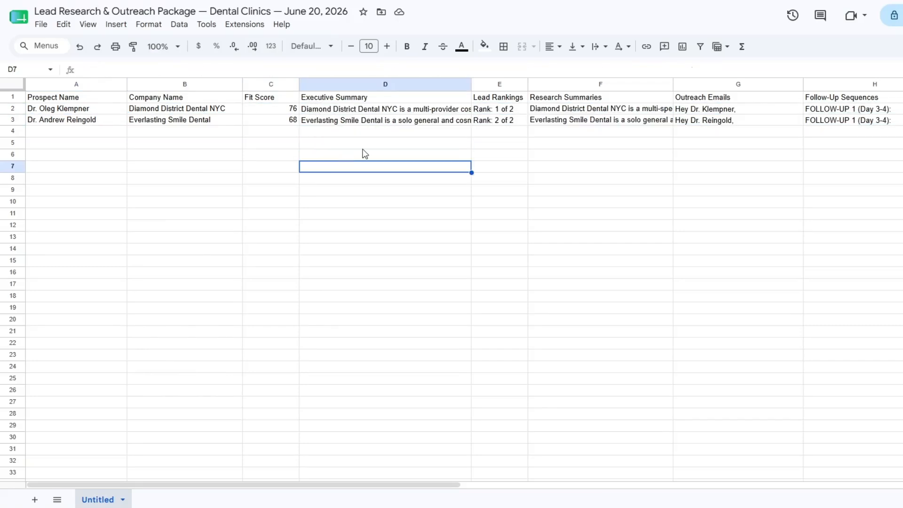
- Check the lead rankings and read the full research summaries for Diamond District Dental NYC and Everlasting Smile Dental
click(503, 113)
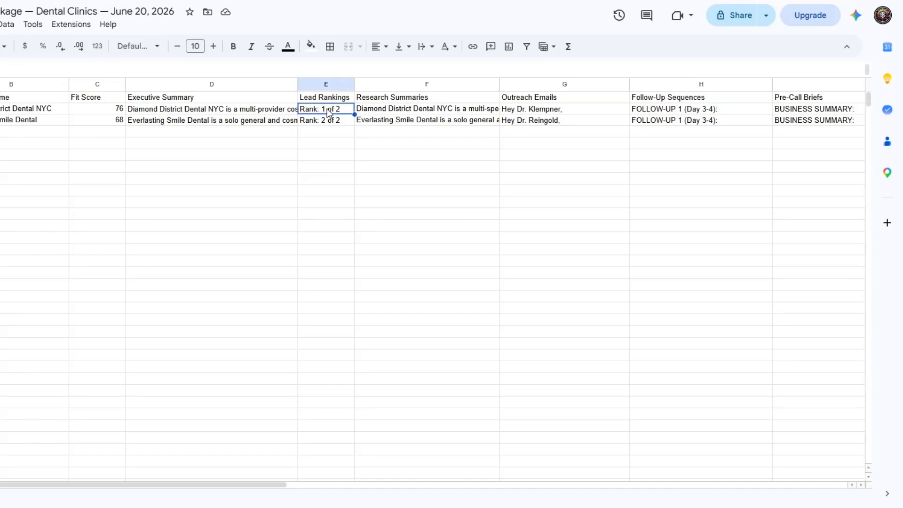
click(411, 112)
double_click(411, 113)
click(415, 219)
click(410, 122)
double_click(410, 123)
click(409, 251)
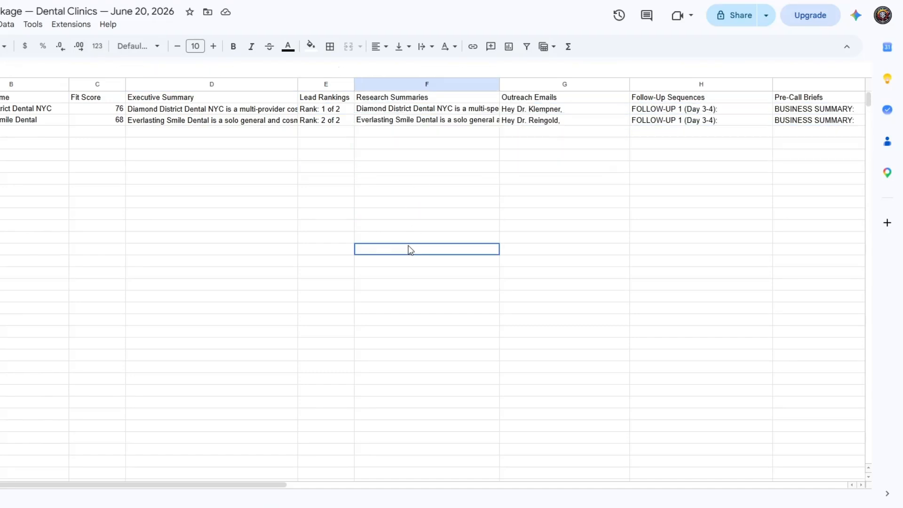
- Read the full outreach emails written for Diamond District Dental NYC and Everlasting Smile Dental
click(538, 110)
double_click(539, 110)
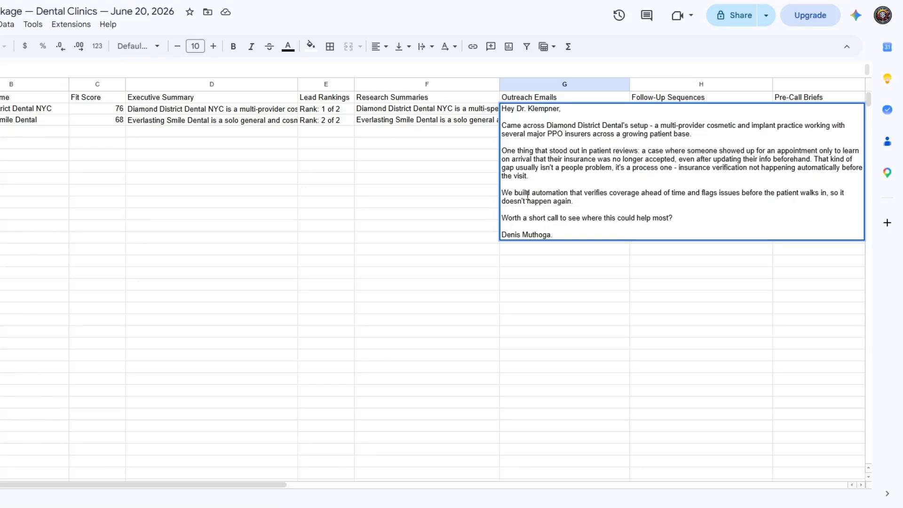
click(461, 196)
double_click(520, 121)
click(459, 203)
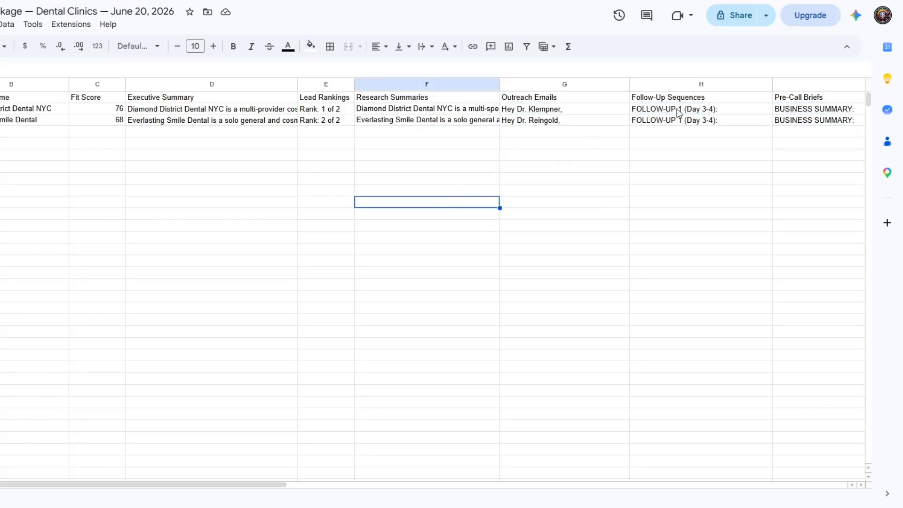
- Read the four-step follow-up sequences written for Diamond District Dental NYC and Everlasting Smile Dental
double_click(679, 109)
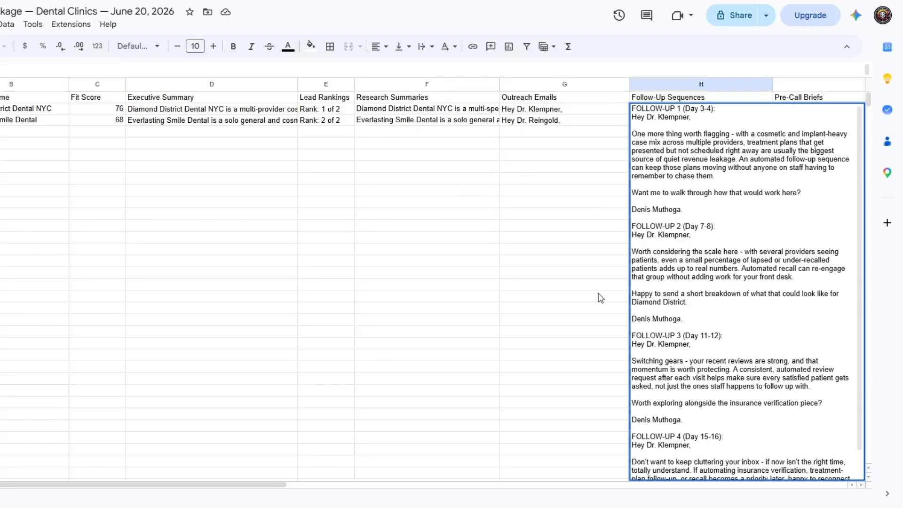
click(584, 273)
double_click(648, 122)
click(569, 262)
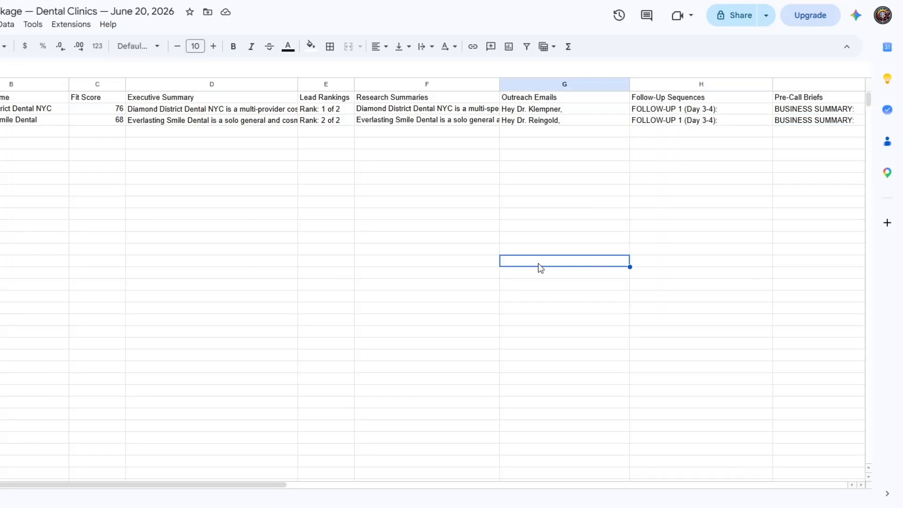
- Read the full pre-call briefs for Diamond District Dental NYC and Everlasting Smile Dental
drag(173, 485, 395, 411)
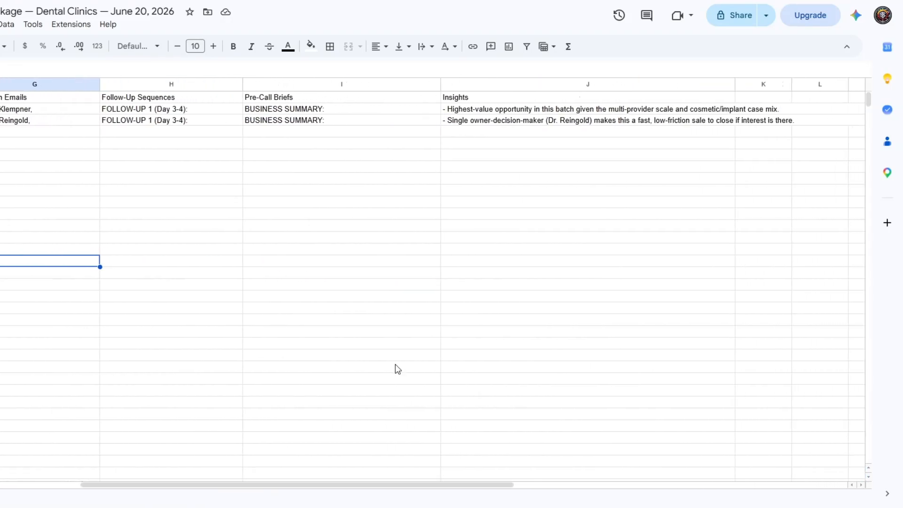
double_click(309, 108)
click(204, 172)
double_click(288, 124)
click(214, 179)
- Read the full insights entries for Diamond District Dental NYC and Everlasting Smile Dental
click(487, 112)
double_click(488, 112)
click(419, 153)
double_click(460, 124)
click(400, 181)
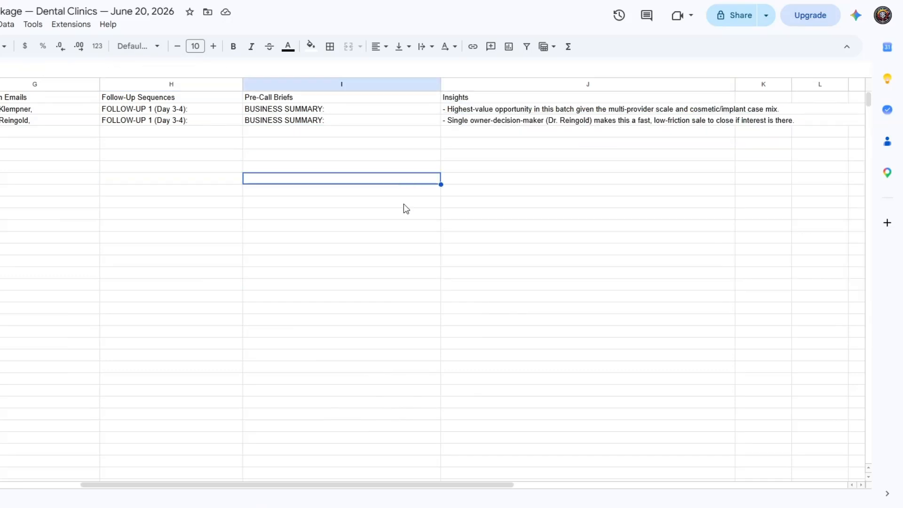
- Compare the leads in the source Dental Clinics spreadsheet with the columns of the new outreach package
drag(387, 484, 202, 484)
drag(96, 226, 142, 225)
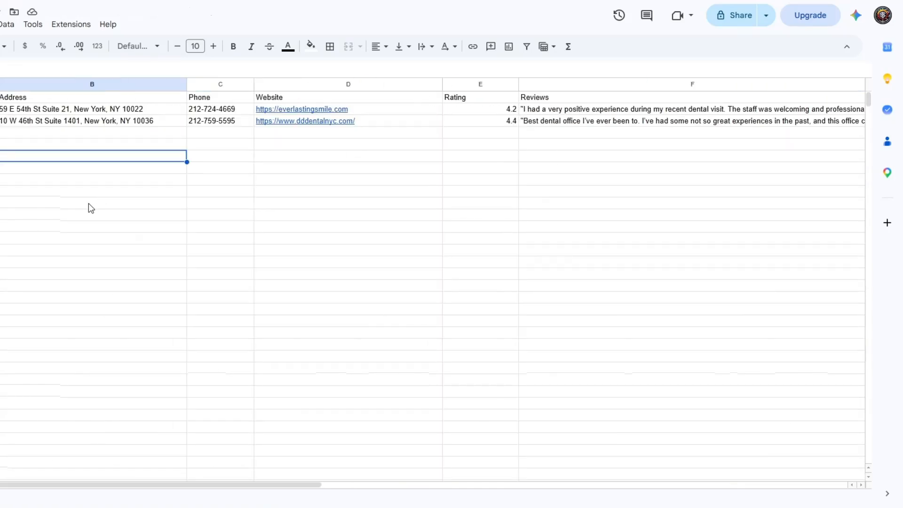
click(89, 203)
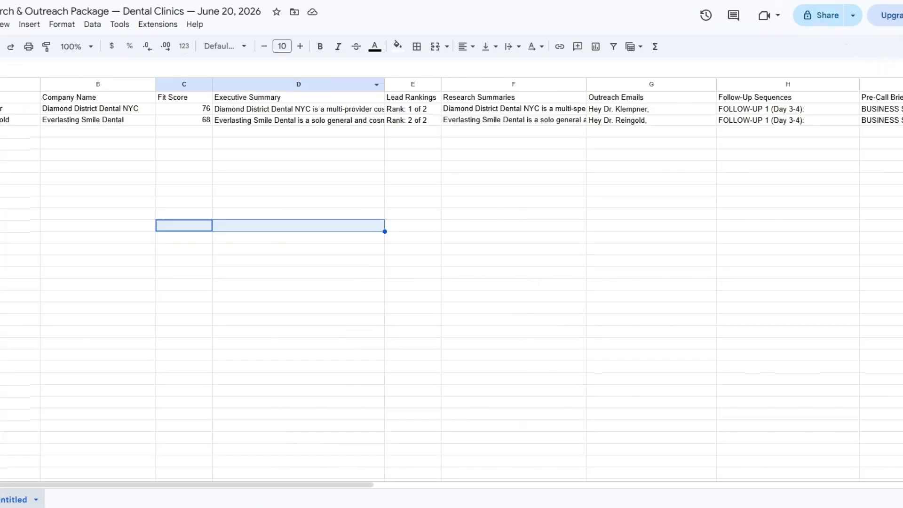
click(241, 122)
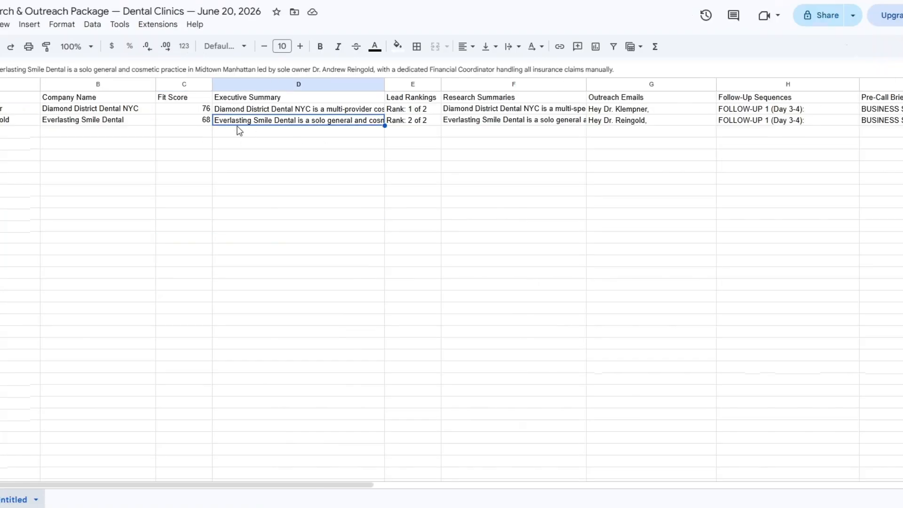
click(487, 133)
click(655, 141)
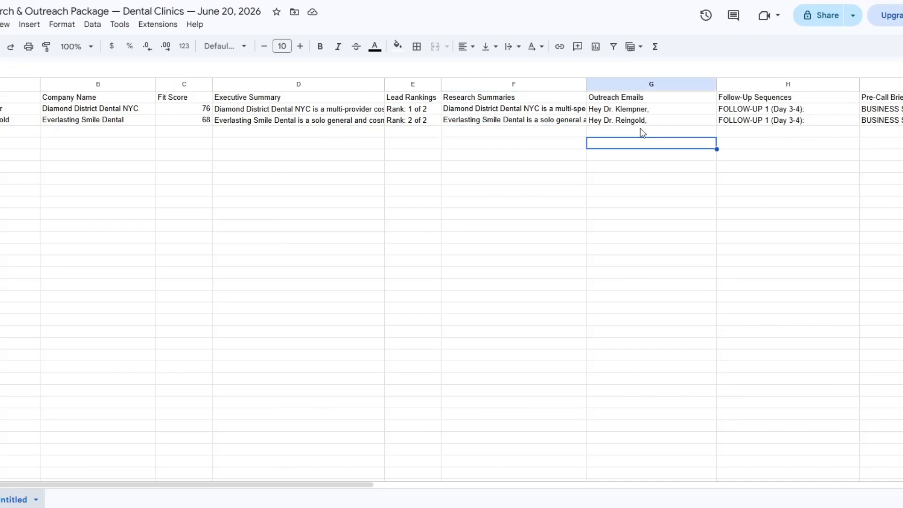
click(743, 133)
drag(172, 485, 100, 232)
click(601, 153)
click(792, 144)
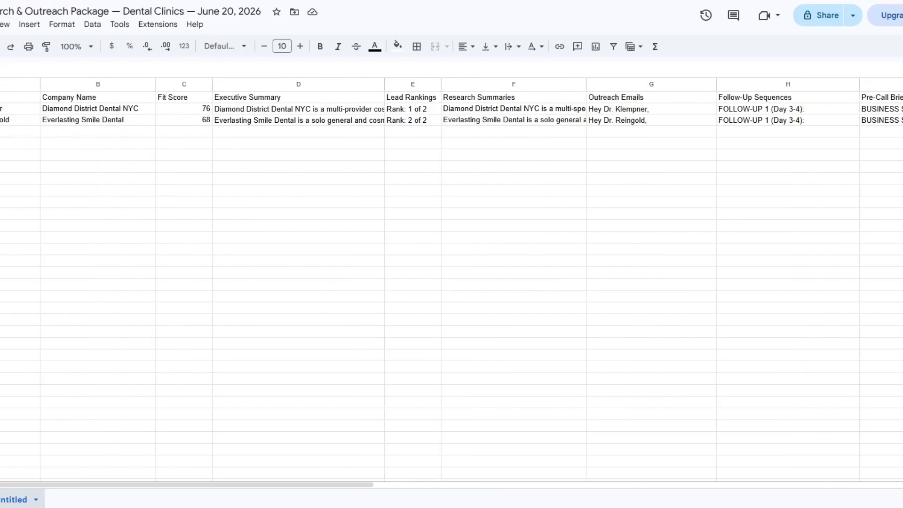
- Review the new-leads prompt and its reply in Claude, and return to the generated outreach package
click(400, 0)
scroll(653, 230, up, 2)
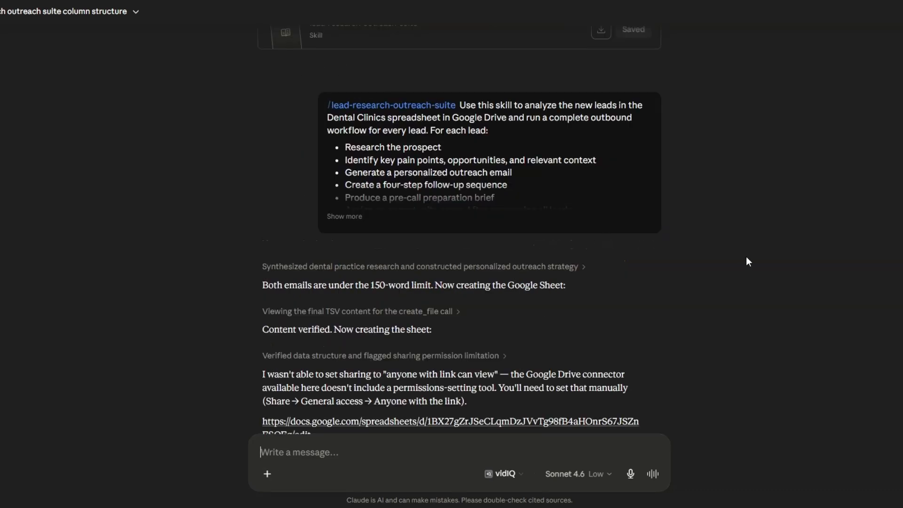
scroll(747, 260, down, 2)
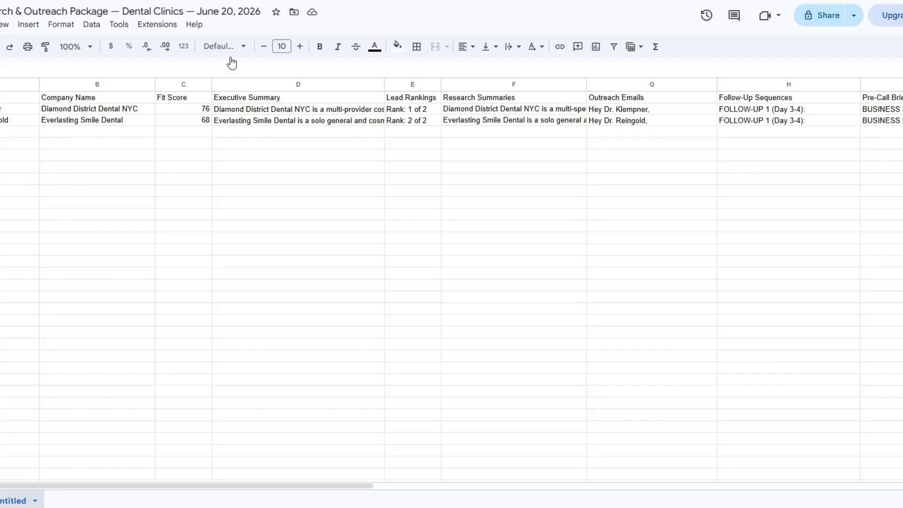
click(348, 156)
click(651, 167)
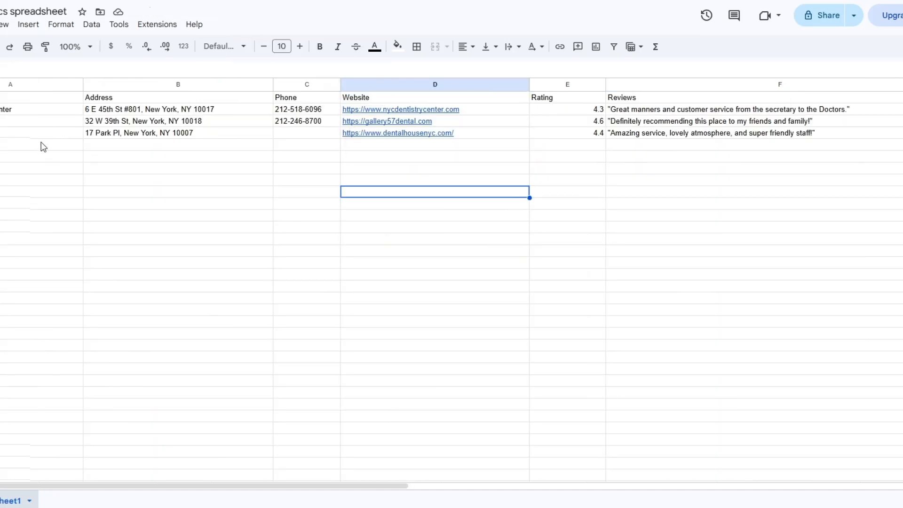
- Run the lead-research-outreach-suite skill in Claude on the new leads in the Dental Clinics spreadsheet, requesting one shareable Google Sheet
click(225, 159)
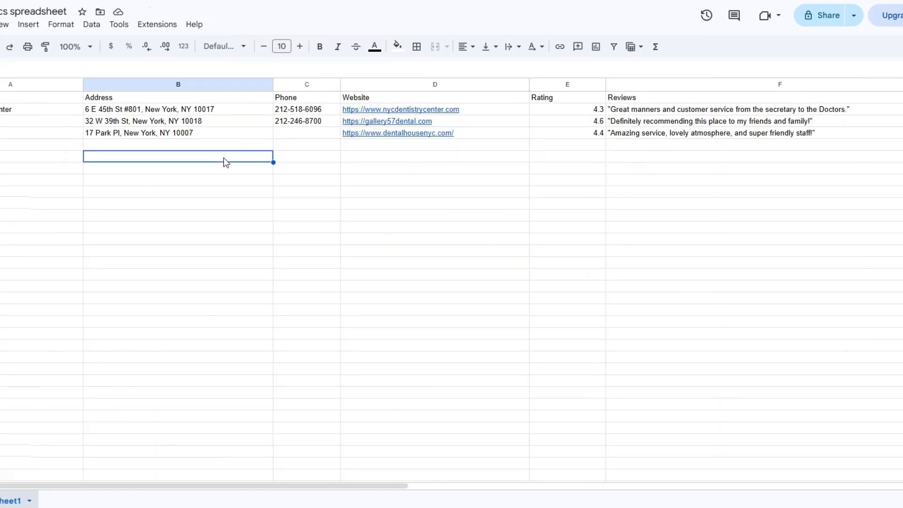
click(434, 172)
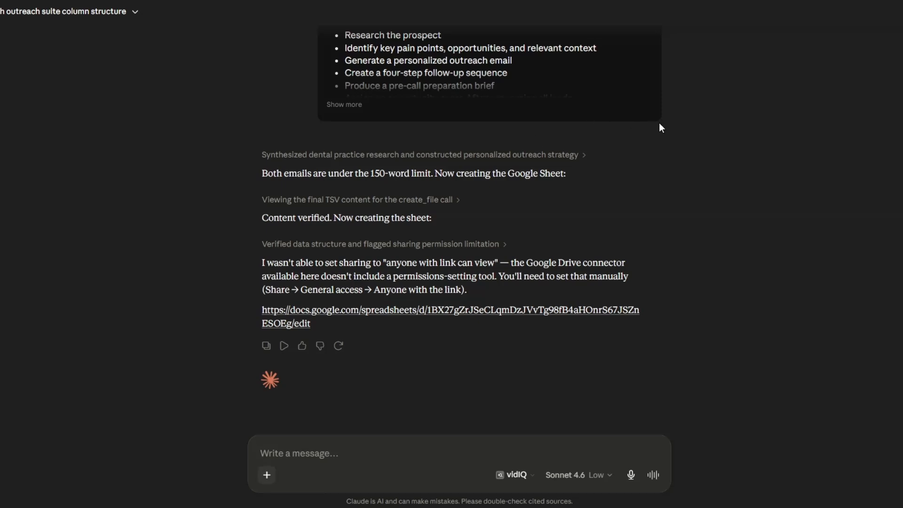
click(610, 134)
click(350, 458)
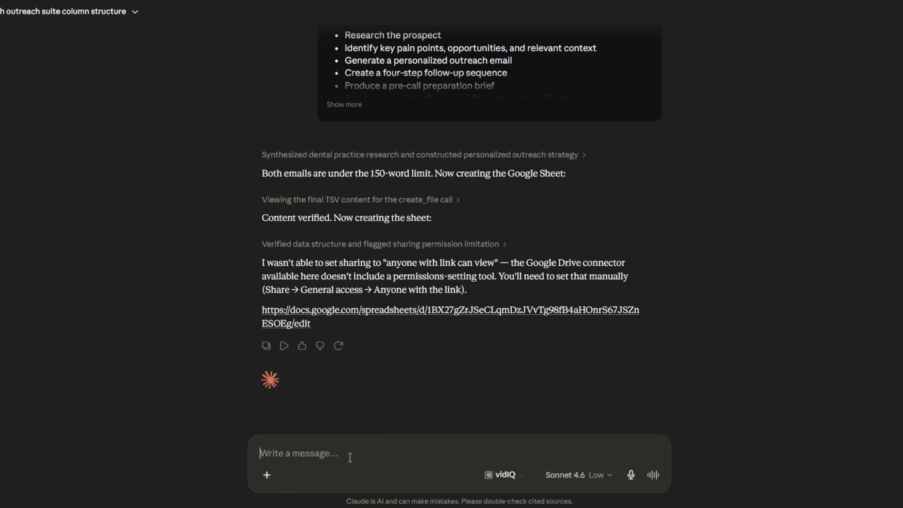
key(ctrl+v)
scroll(347, 258, up, 2)
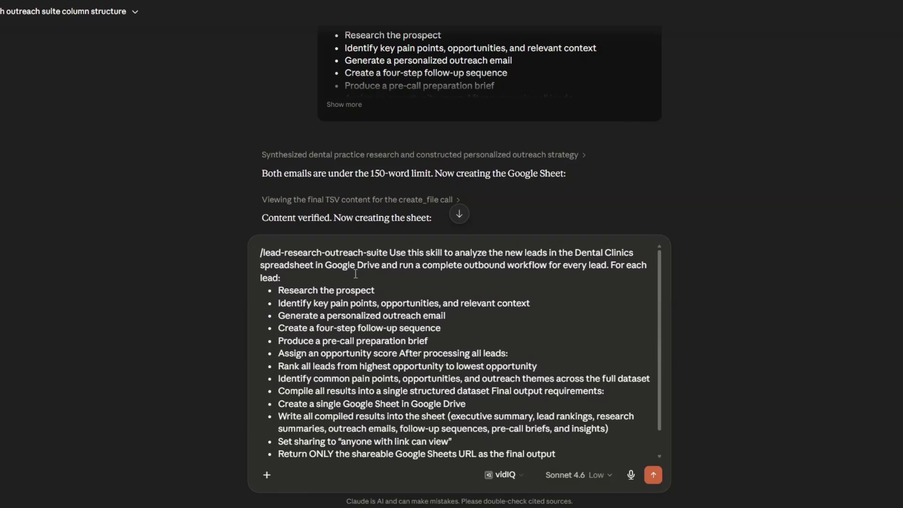
click(388, 253)
click(378, 234)
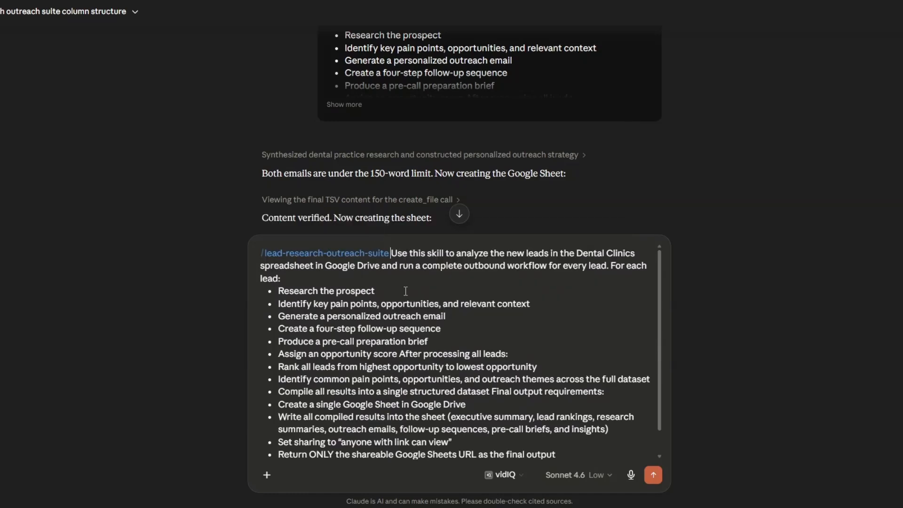
click(654, 475)
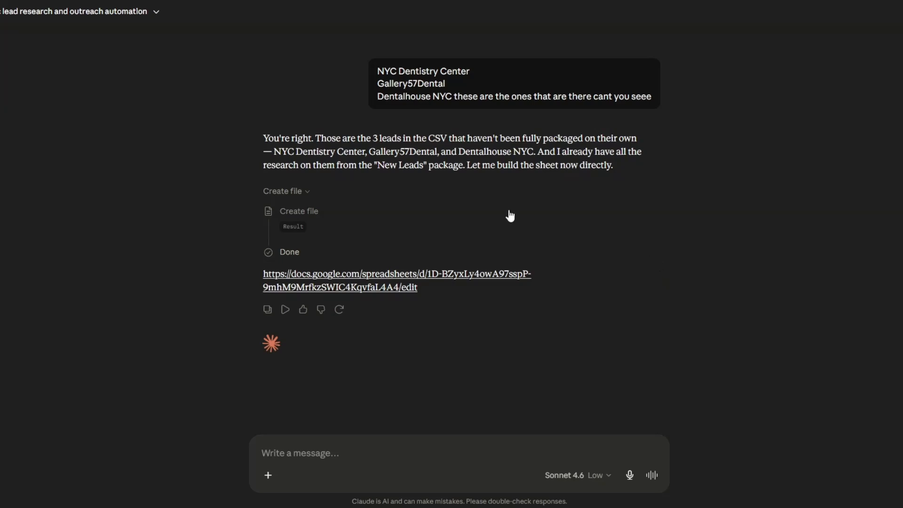
- Open the Google Sheet that Claude generated for NYC Dentistry Center, Gallery57Dental and Dentalhouse NYC
click(419, 273)
click(535, 307)
click(212, 174)
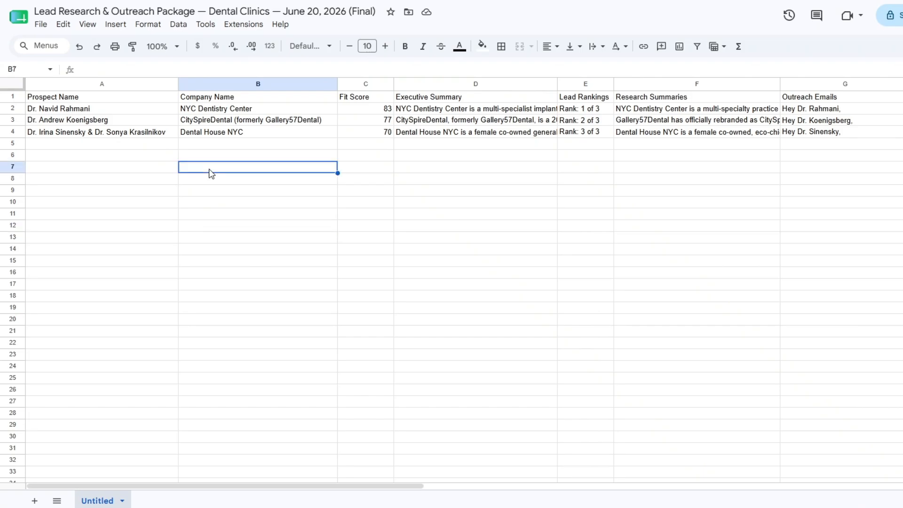
- Compare the prospects and companies in the generated package with the clinics in the source Dental Clinics spreadsheet
click(102, 112)
click(195, 113)
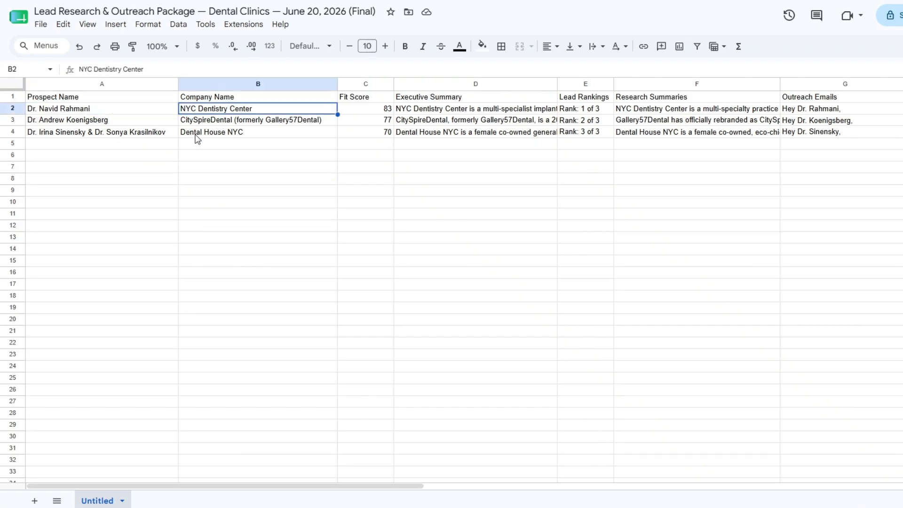
click(219, 133)
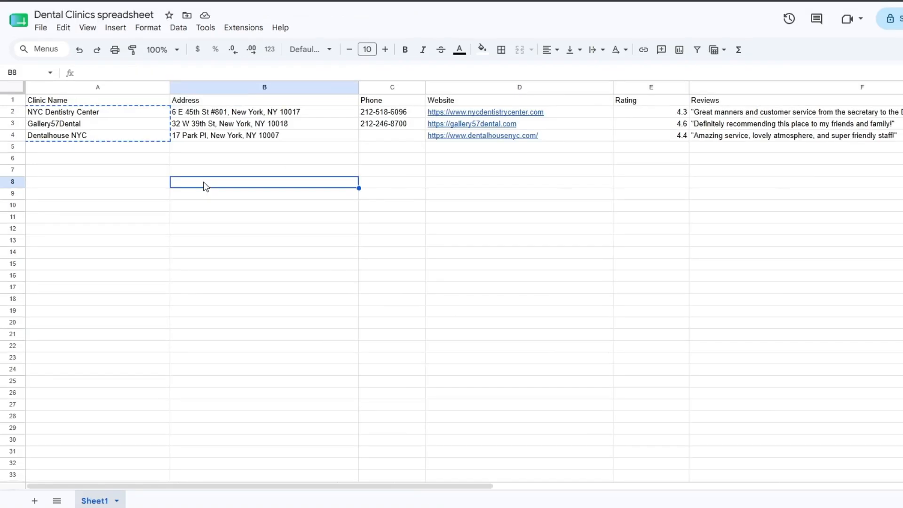
click(110, 137)
key(Right)
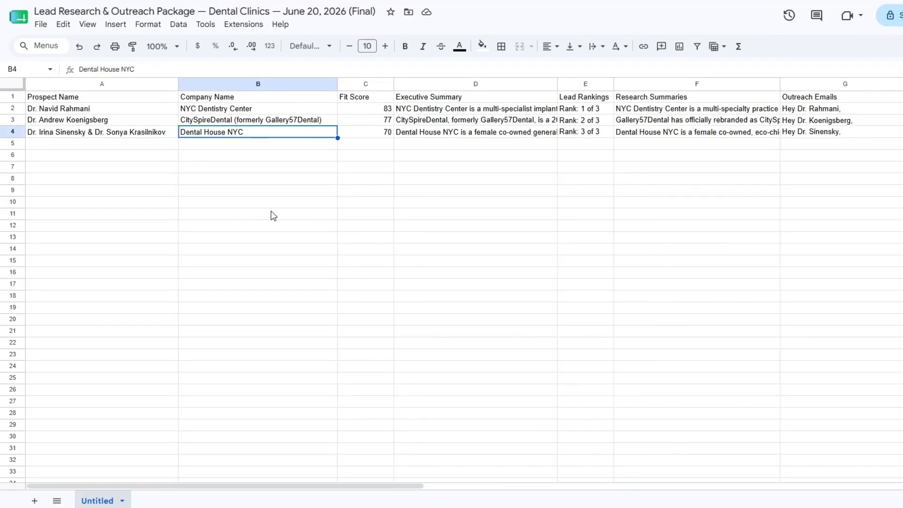
click(137, 161)
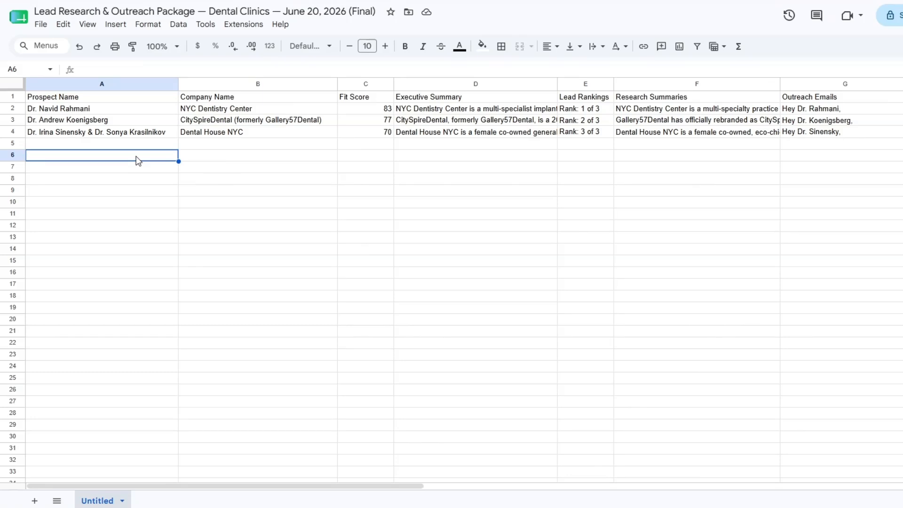
click(277, 160)
click(386, 148)
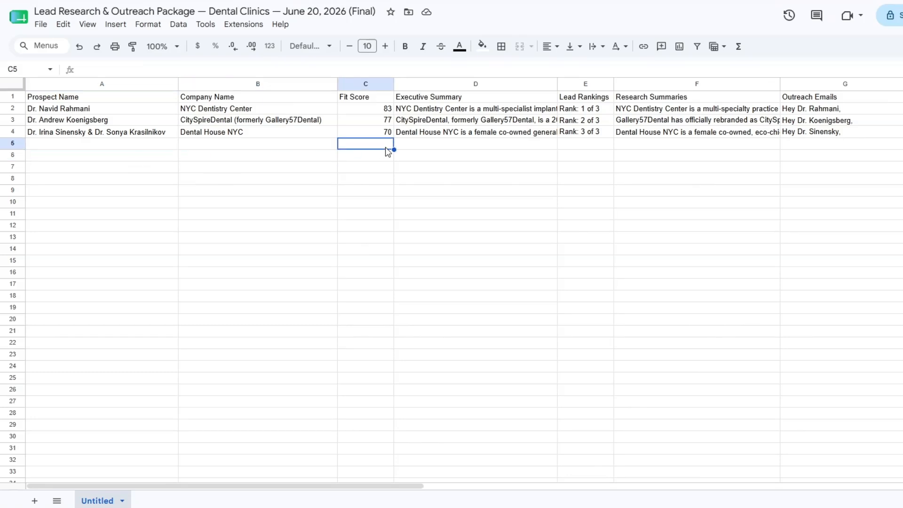
- Read the full executive summaries for NYC Dentistry Center, CitySpireDental and Dental House NYC
click(447, 133)
click(437, 113)
double_click(436, 114)
click(428, 145)
double_click(424, 120)
click(417, 158)
double_click(416, 135)
click(476, 162)
- Check the lead rankings and read the full research summaries for the three clinics
click(602, 113)
click(500, 121)
click(495, 202)
double_click(484, 112)
click(443, 167)
double_click(463, 120)
click(403, 169)
double_click(473, 135)
click(418, 170)
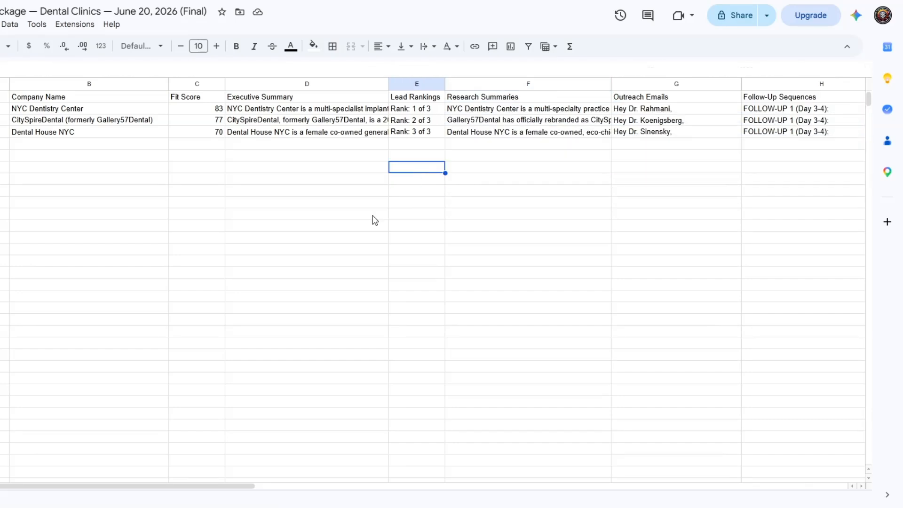
- Read the full outreach emails written for NYC Dentistry Center, CitySpireDental and Dental House NYC
drag(193, 486, 396, 486)
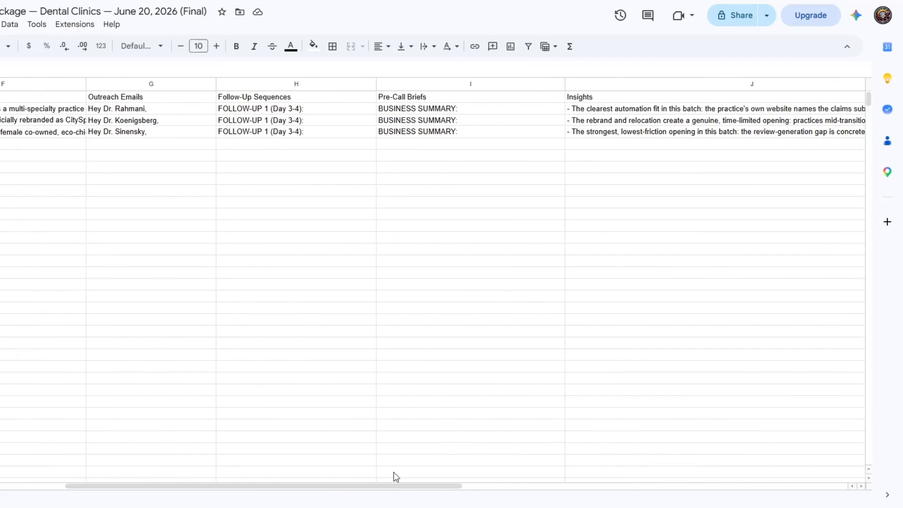
double_click(132, 110)
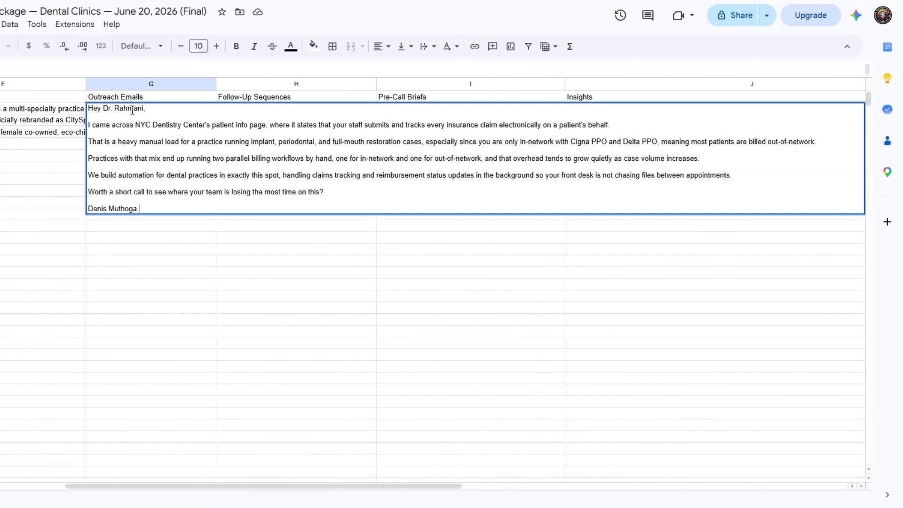
click(30, 143)
click(104, 131)
click(104, 120)
double_click(104, 120)
click(46, 165)
double_click(117, 134)
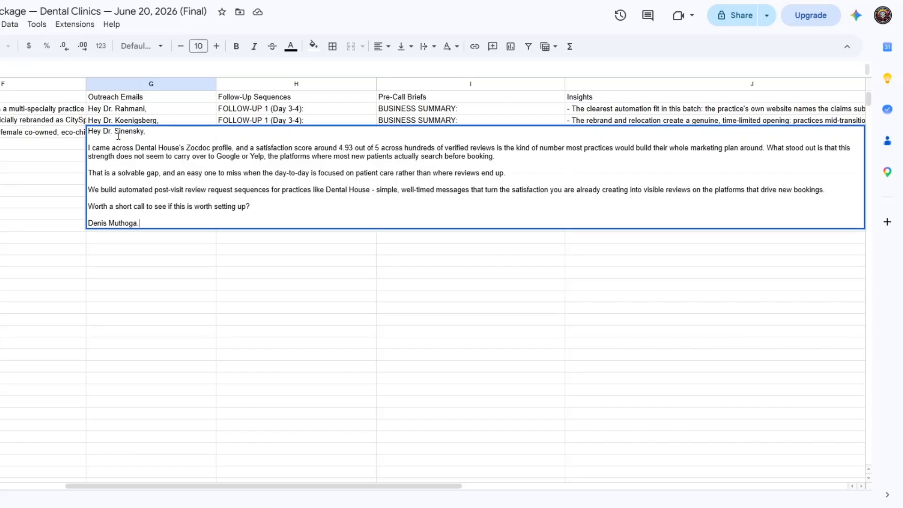
click(28, 160)
- Read the full four-part follow-up sequences for the three clinics
triple_click(237, 107)
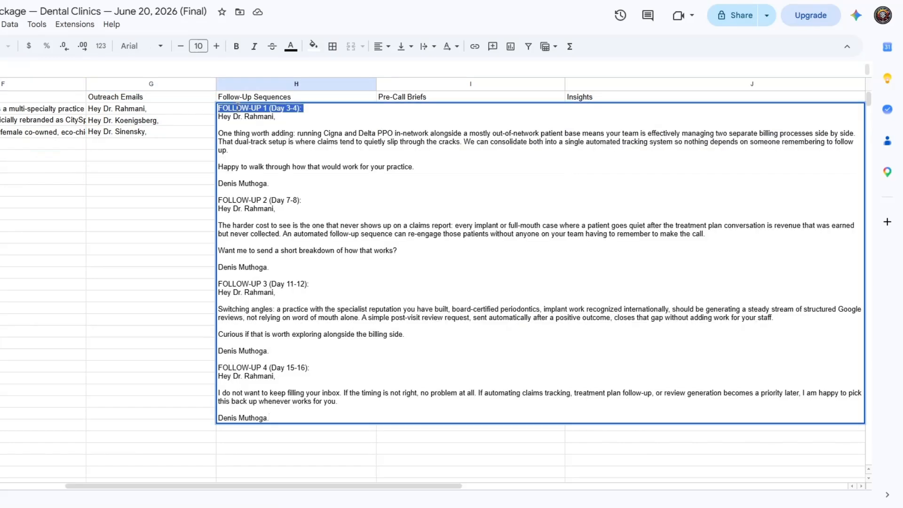
click(157, 225)
double_click(238, 123)
click(208, 160)
double_click(226, 132)
click(206, 160)
- Read the full pre-call briefs for NYC Dentistry Center, CitySpireDental and Dental House NYC
click(397, 110)
double_click(398, 112)
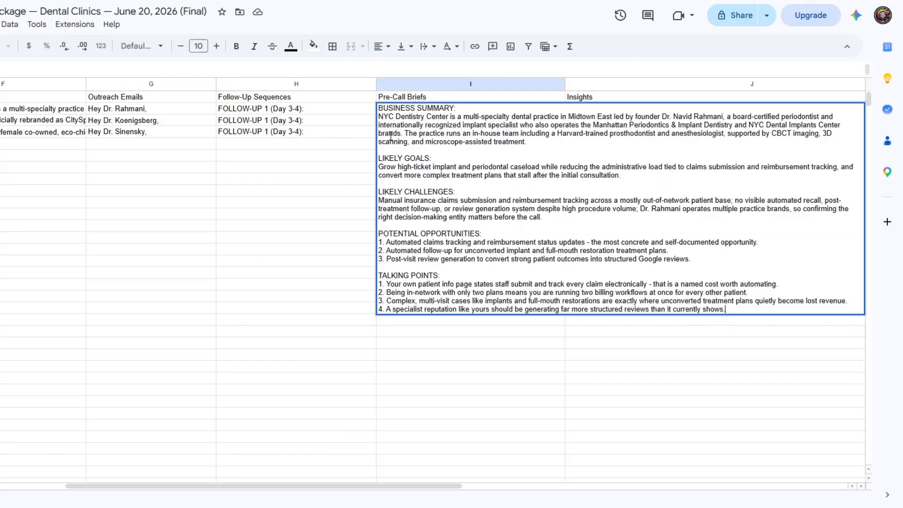
click(348, 146)
double_click(393, 123)
click(357, 148)
double_click(387, 132)
click(320, 161)
- Read the full insights entries for the three clinics and return to the first columns of the package
double_click(587, 112)
click(476, 154)
double_click(558, 123)
click(439, 152)
double_click(520, 134)
click(451, 169)
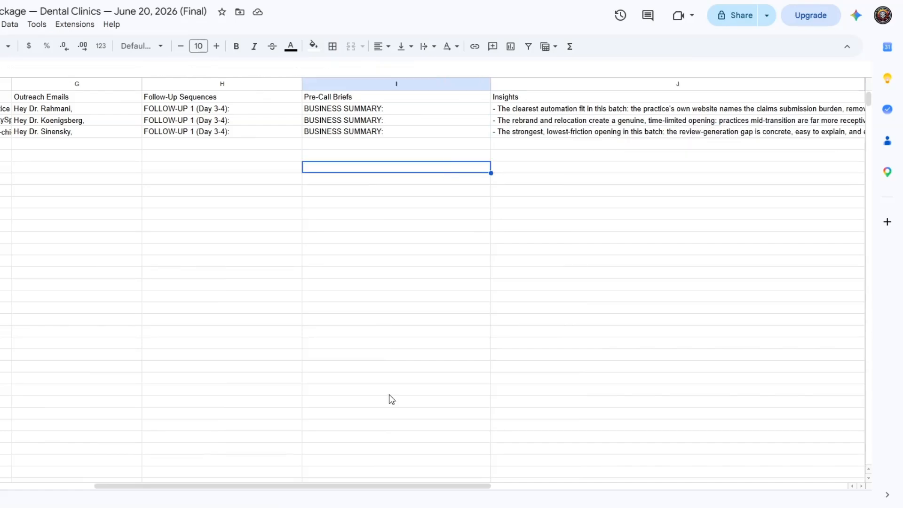
drag(341, 485, 221, 488)
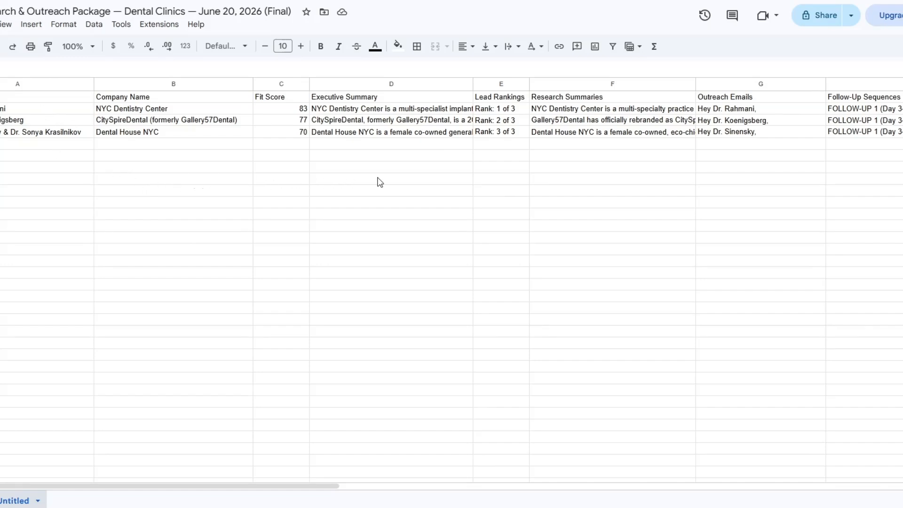
- Run the lead-research-outreach-suite skill on the new City Dental NYC, Soho Dental Group and Gramercy Dental Group leads, working only within Google Sheets
click(665, 179)
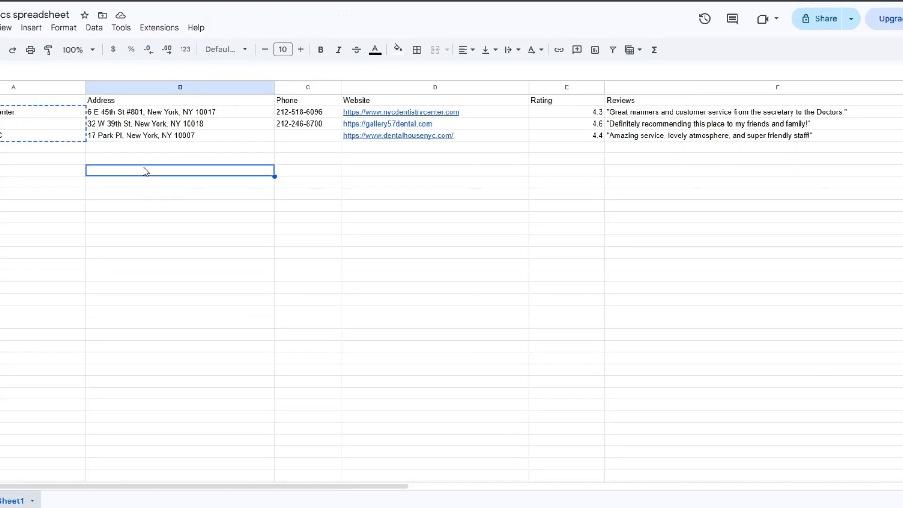
click(312, 147)
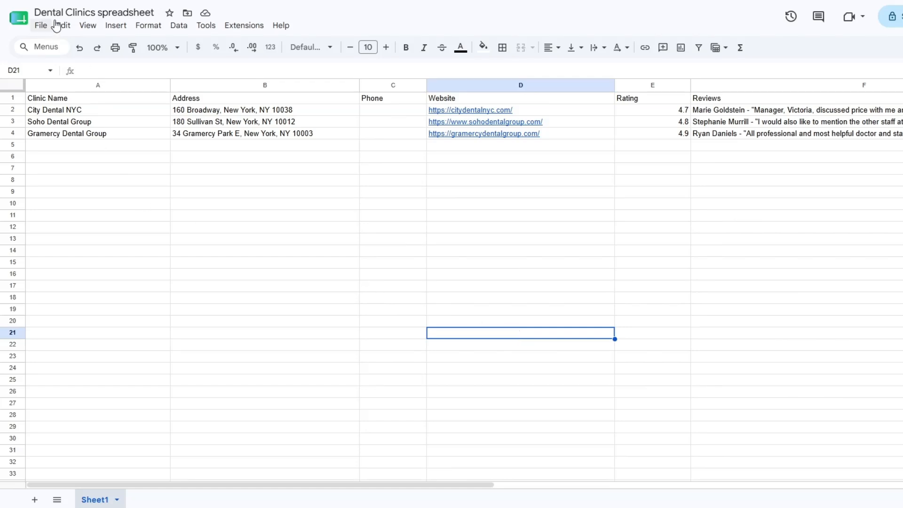
click(155, 144)
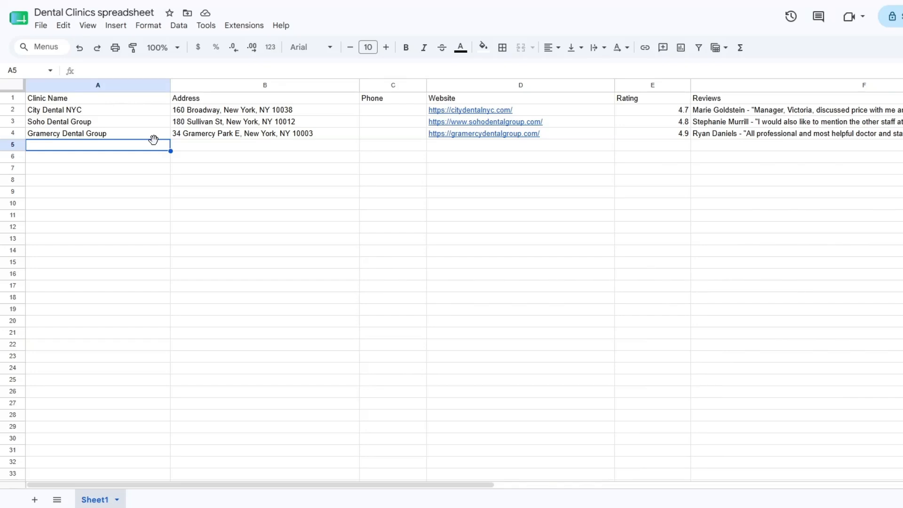
click(256, 151)
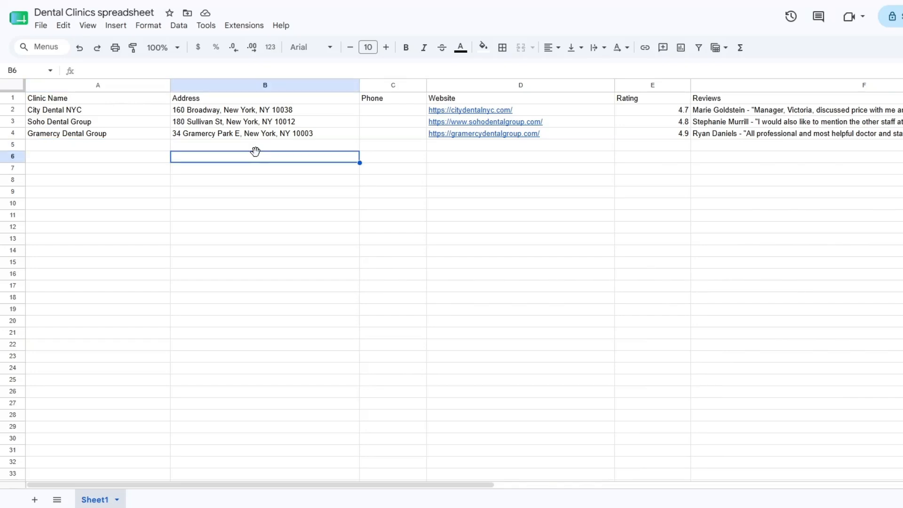
click(443, 159)
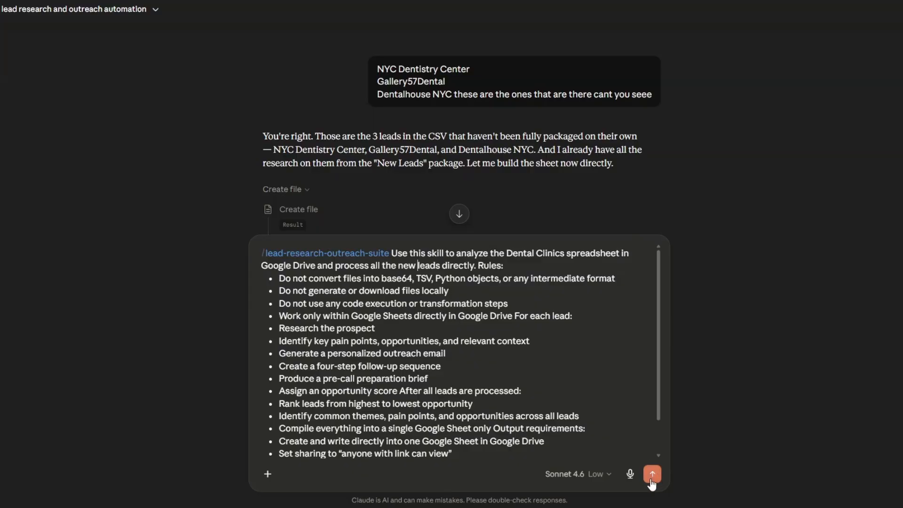
click(651, 480)
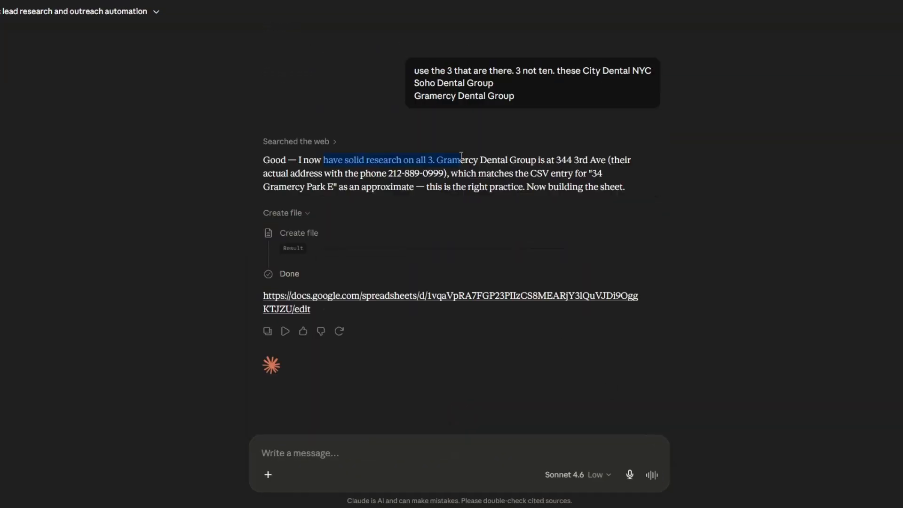
- Open the generated Google Sheet for City Dental NYC, Soho Dental Group and Gramercy Dental Group from Claude's reply
click(462, 155)
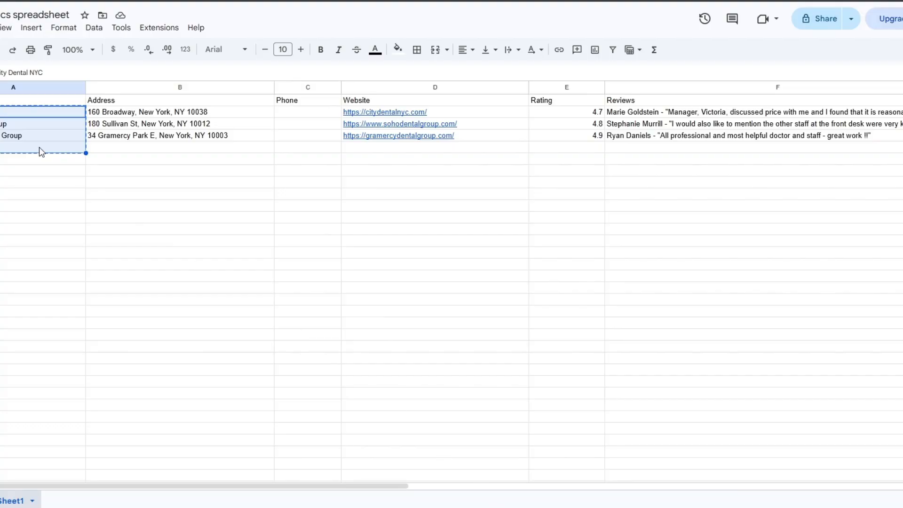
click(26, 124)
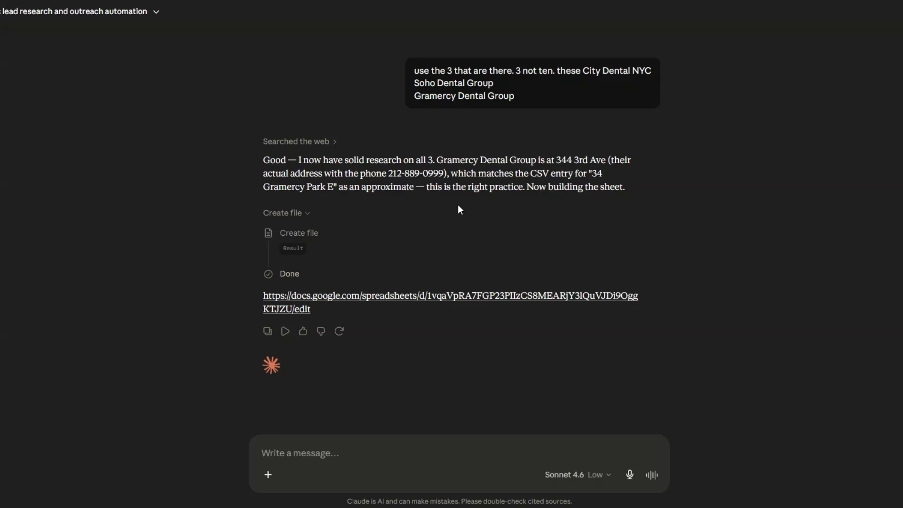
click(453, 296)
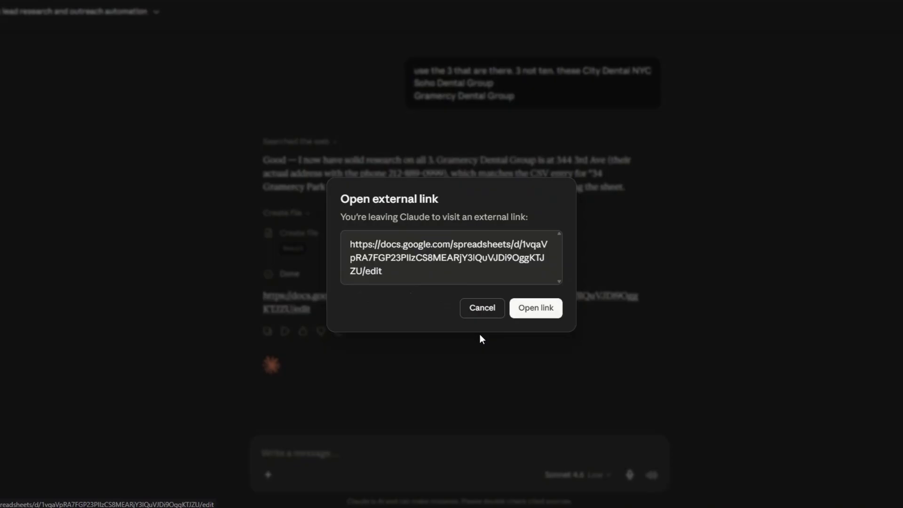
click(516, 313)
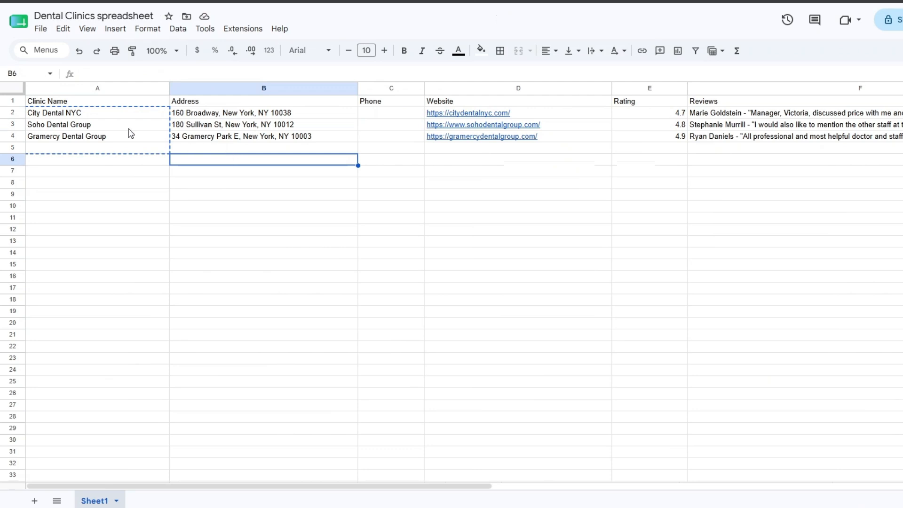
- Compare the City, Soho and Gramercy package with the source Dental Clinics spreadsheet, checking prospect names, company names and fit scores
click(240, 126)
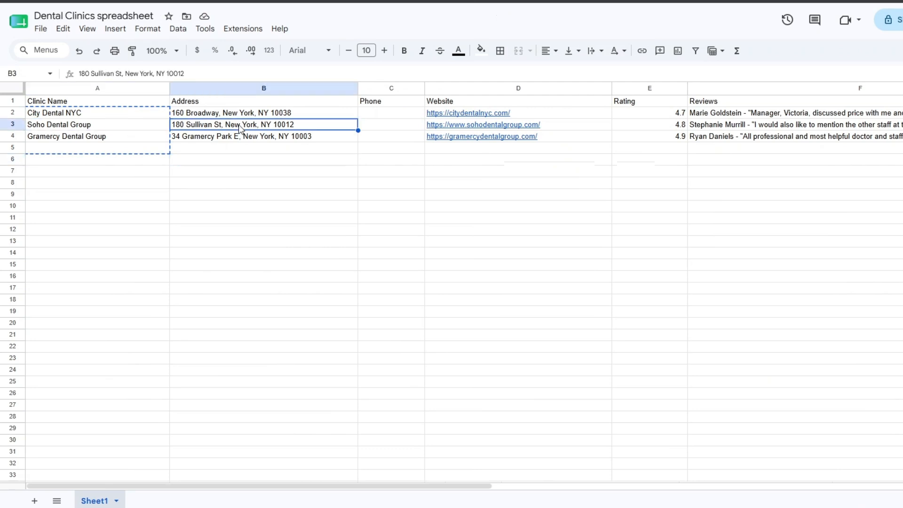
click(259, 218)
click(113, 102)
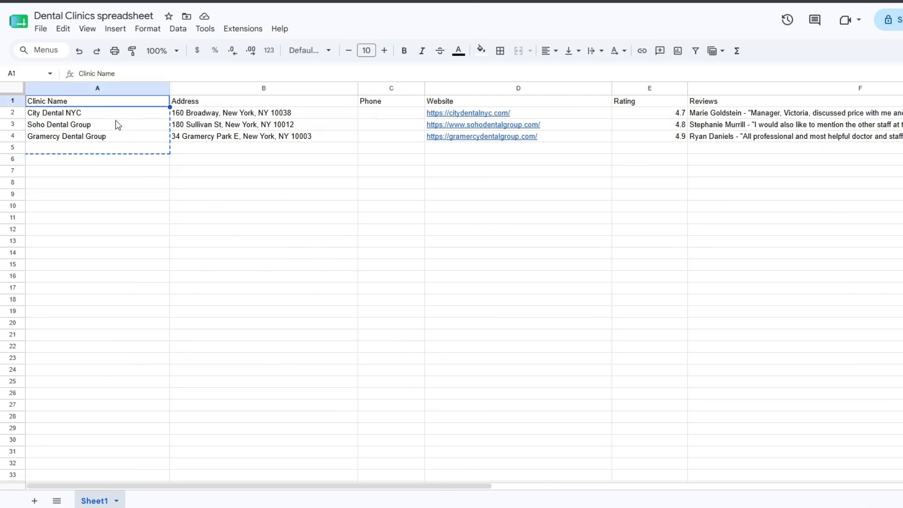
click(120, 158)
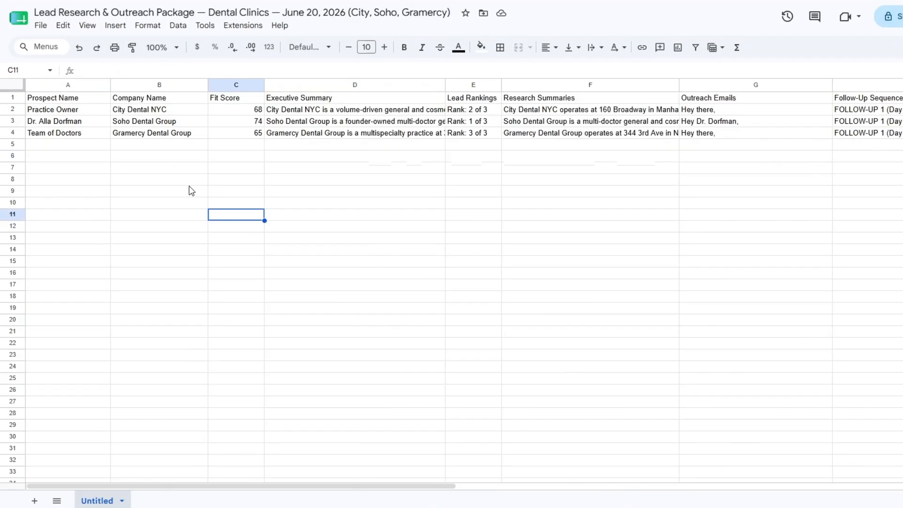
click(173, 182)
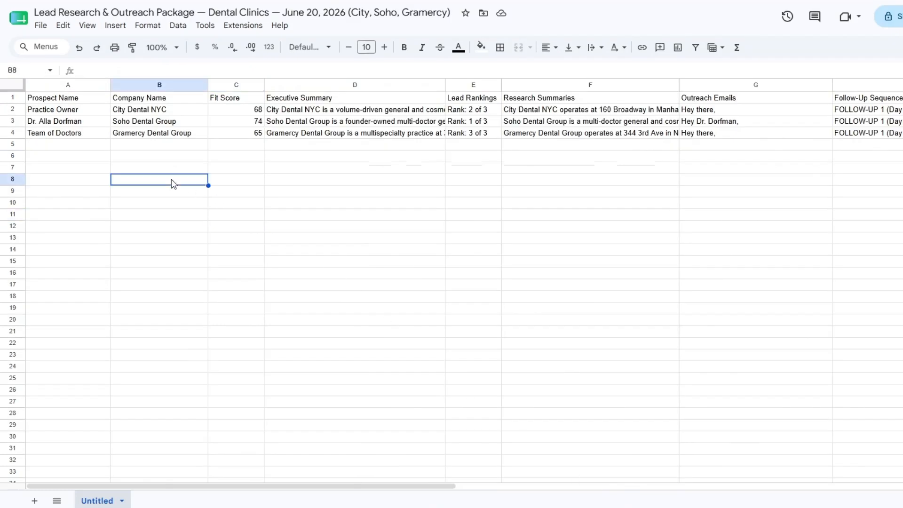
click(79, 124)
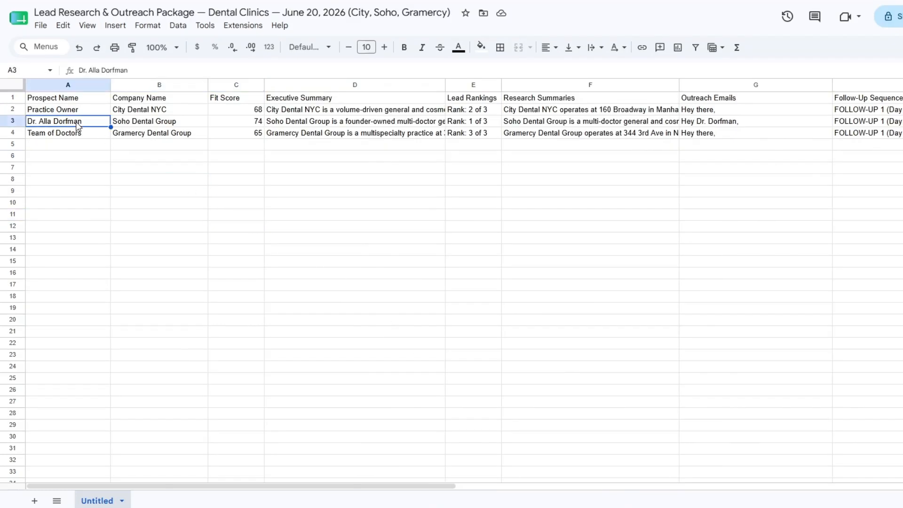
click(163, 137)
click(249, 142)
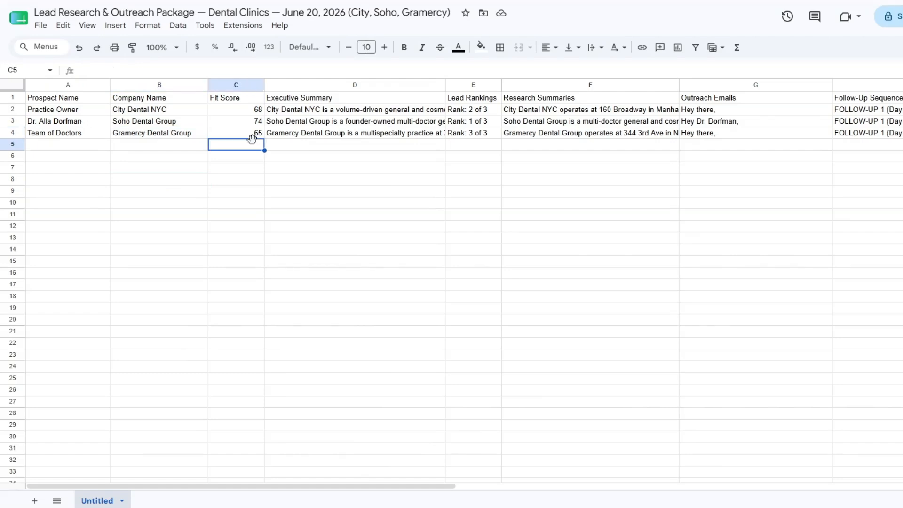
- Read the full executive summaries for City Dental NYC, Soho Dental Group and Gramercy Dental Group
click(347, 142)
double_click(328, 111)
click(279, 122)
double_click(113, 124)
double_click(115, 135)
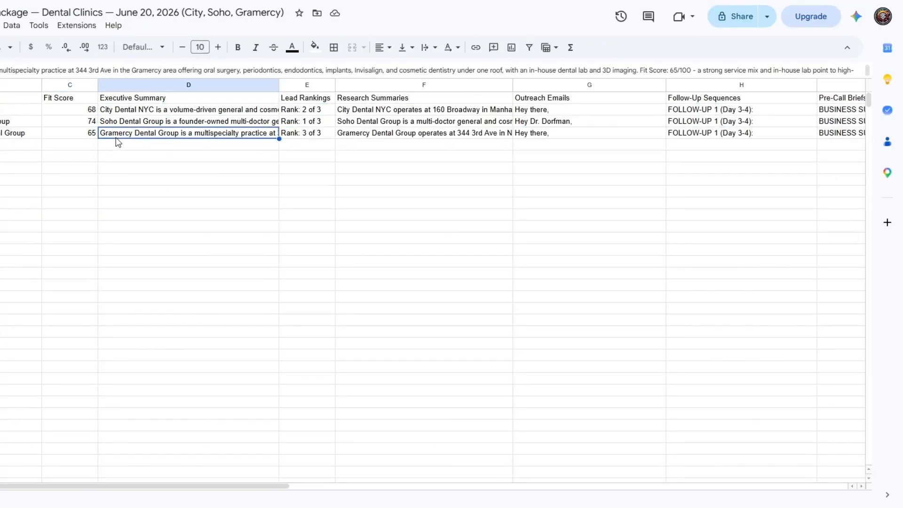
click(115, 167)
- Check the lead rankings and read the full research summaries for the City, Soho and Gramercy clinics
click(324, 111)
click(397, 111)
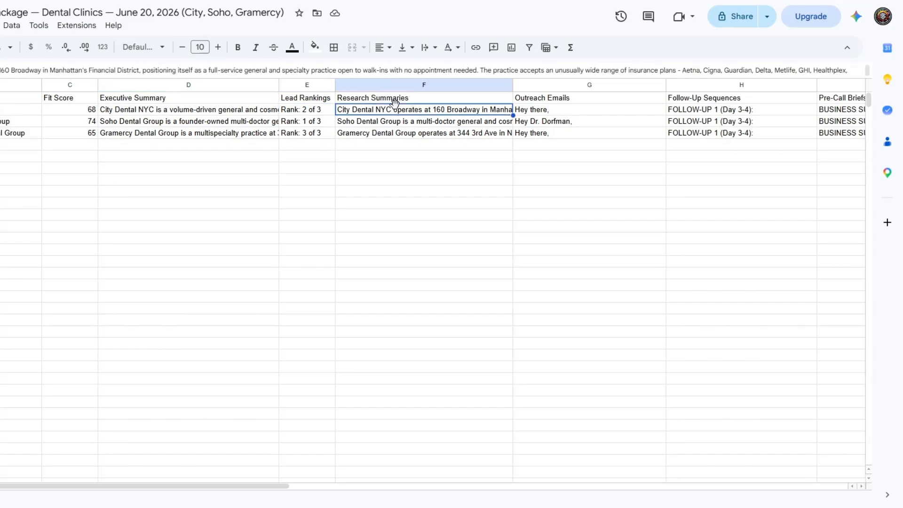
double_click(397, 113)
click(313, 150)
double_click(371, 123)
click(324, 150)
double_click(360, 135)
click(325, 170)
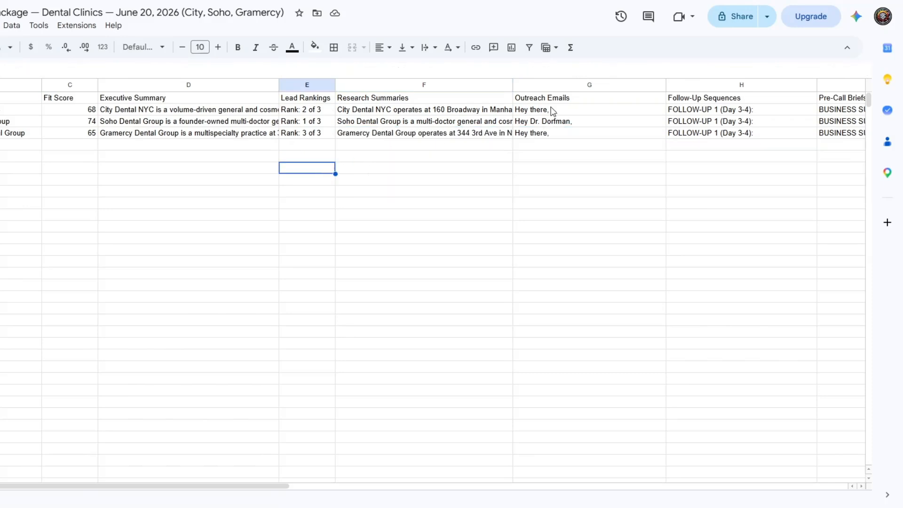
- Read the full outreach emails for City Dental NYC and Soho Dental Group, and check the Gramercy Dental Group entry
double_click(553, 109)
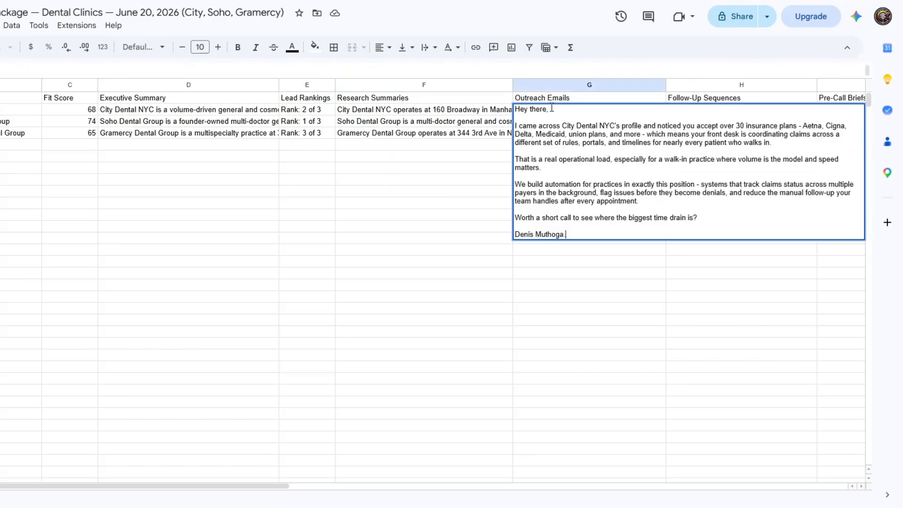
click(478, 125)
double_click(529, 122)
click(490, 144)
click(529, 136)
click(484, 169)
- Read the full follow-up sequences for the three clinics, and revisit the Gramercy Dental Group outreach email
drag(280, 486, 483, 487)
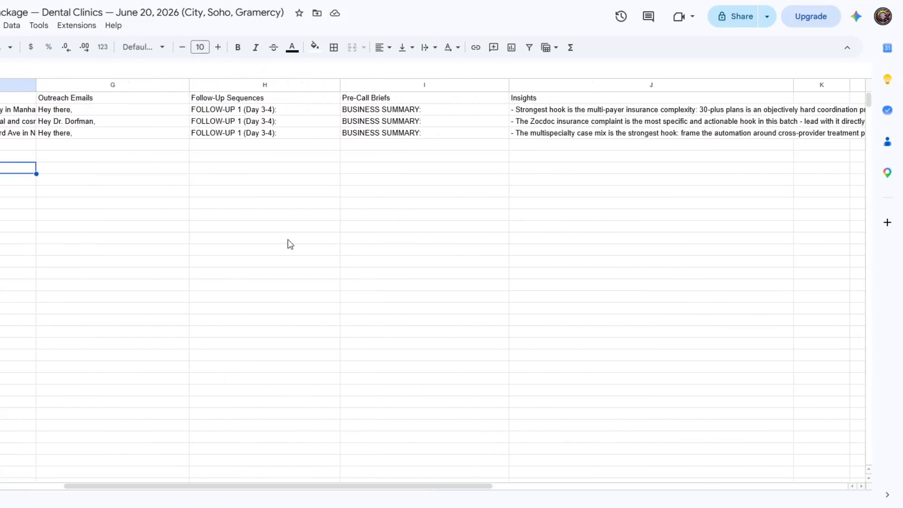
double_click(212, 113)
key(Return)
double_click(208, 122)
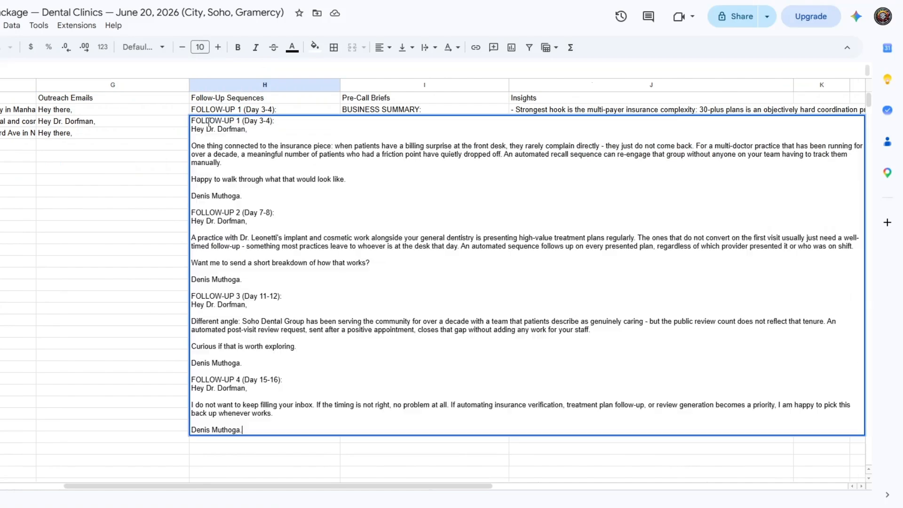
click(145, 205)
double_click(213, 135)
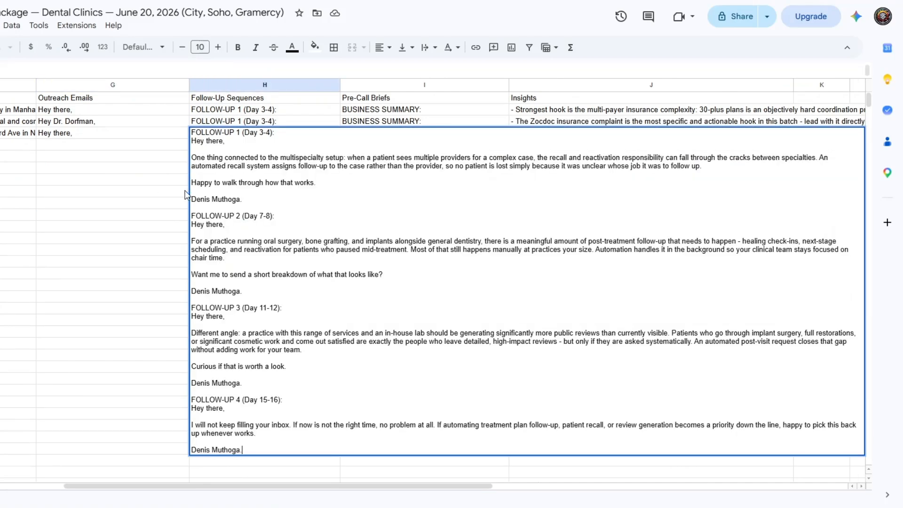
click(153, 310)
double_click(89, 136)
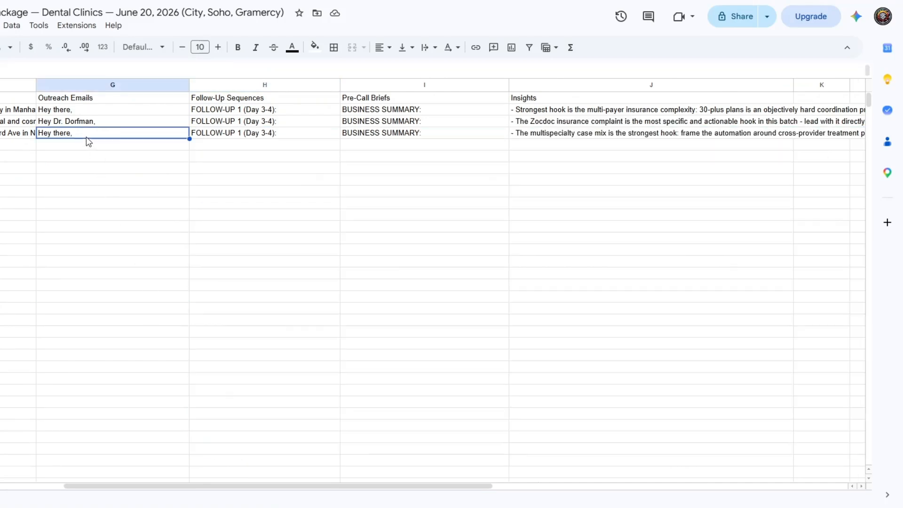
click(28, 179)
- Read the full pre-call briefs for City Dental NYC, Soho Dental Group and Gramercy Dental Group
double_click(382, 110)
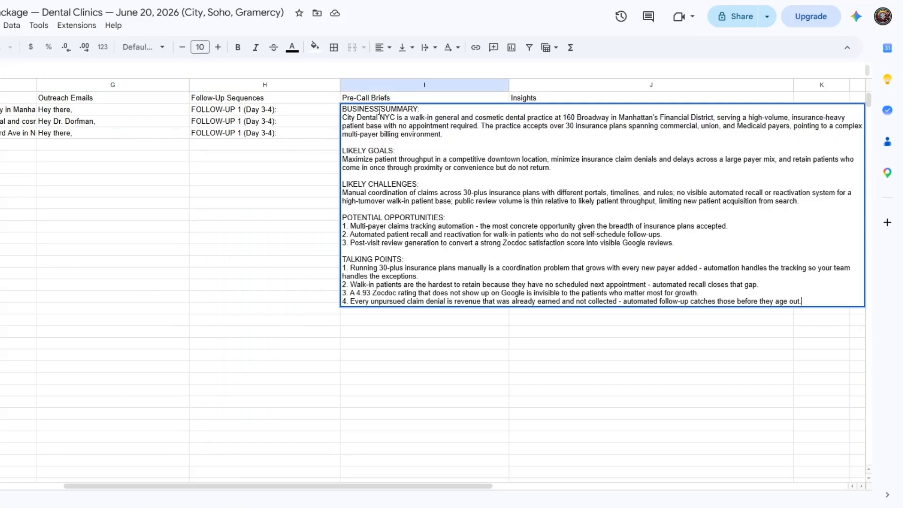
click(310, 183)
double_click(370, 121)
click(386, 135)
double_click(387, 137)
click(310, 183)
- Read the insights entries for City, Soho and Gramercy and return to the first columns of their package
click(542, 101)
double_click(540, 113)
click(476, 148)
double_click(525, 124)
click(481, 153)
double_click(538, 137)
click(475, 167)
drag(355, 487, 78, 487)
click(70, 312)
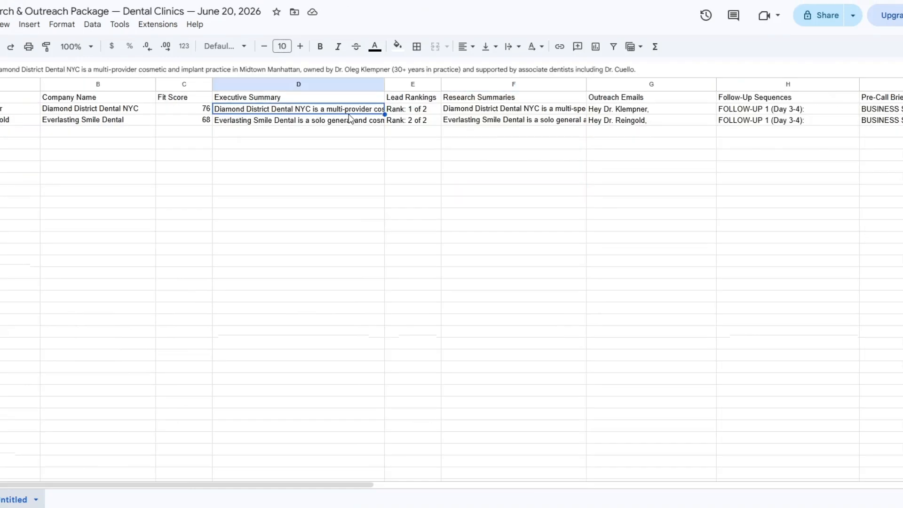
click(350, 132)
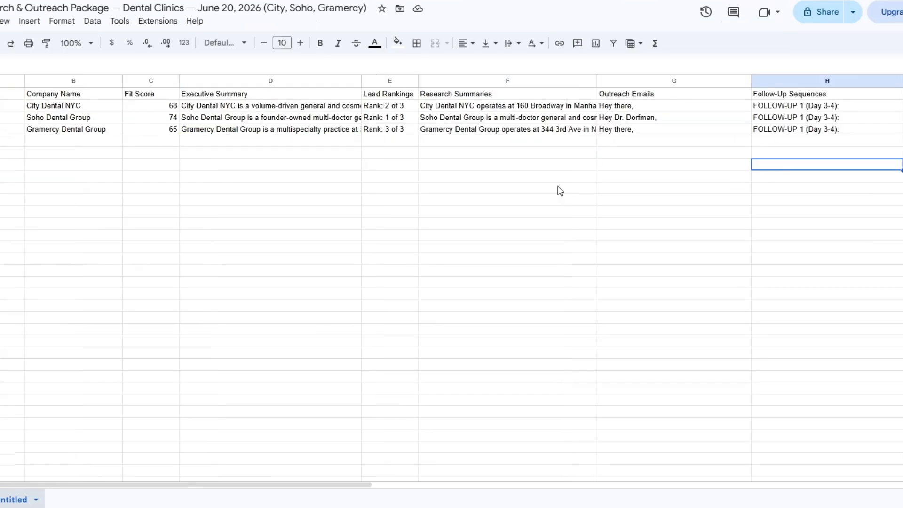
click(560, 190)
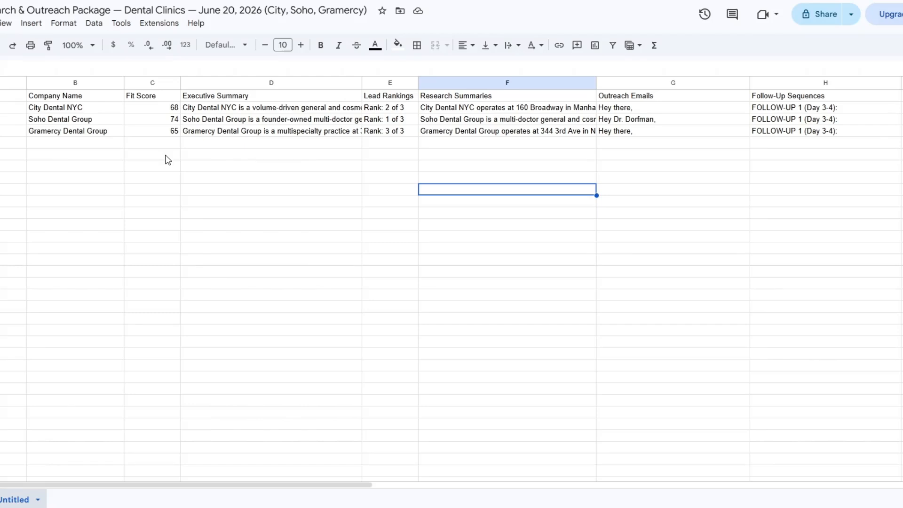
click(705, 180)
click(819, 182)
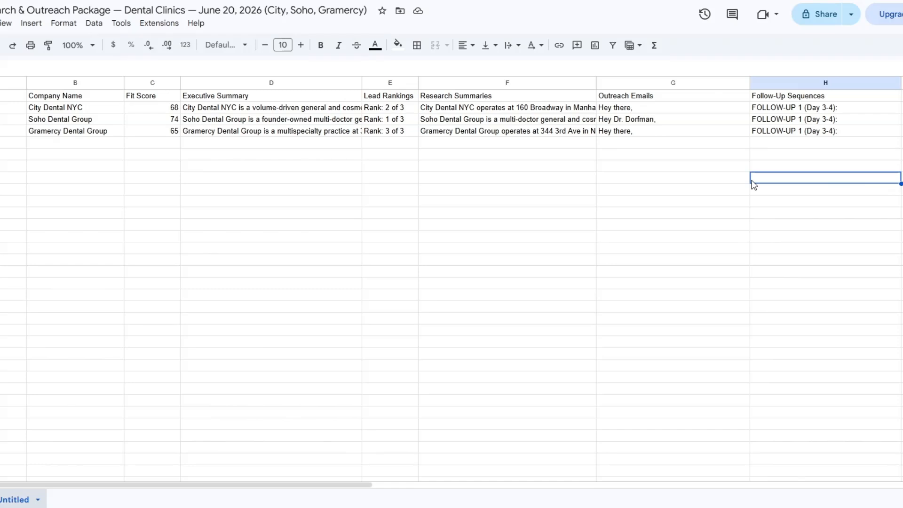
click(901, 157)
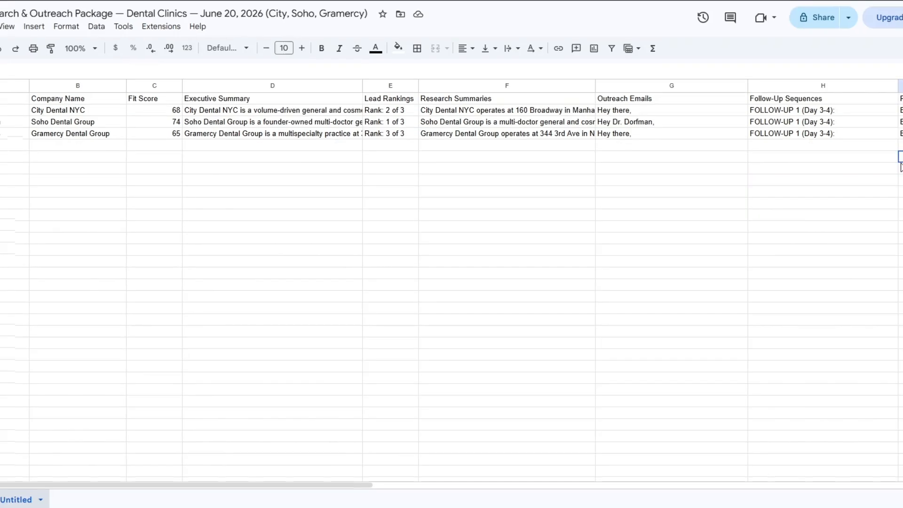
click(668, 170)
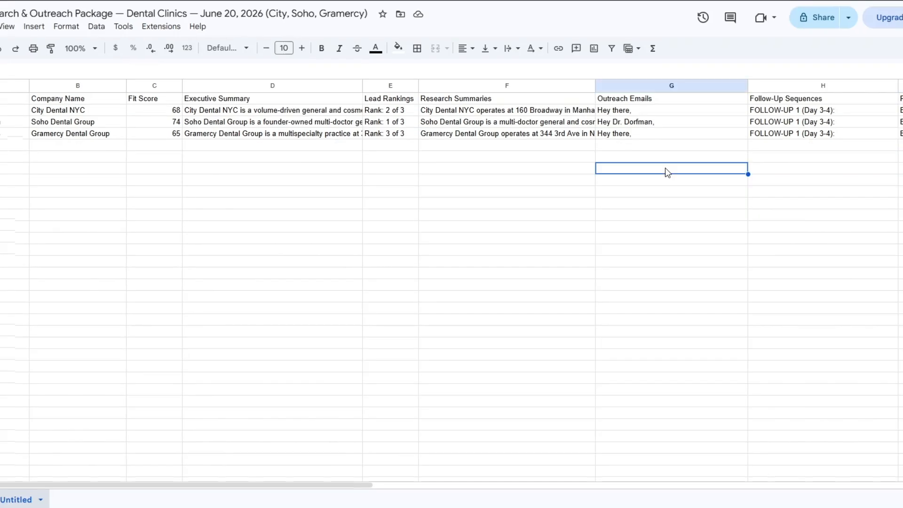
click(635, 154)
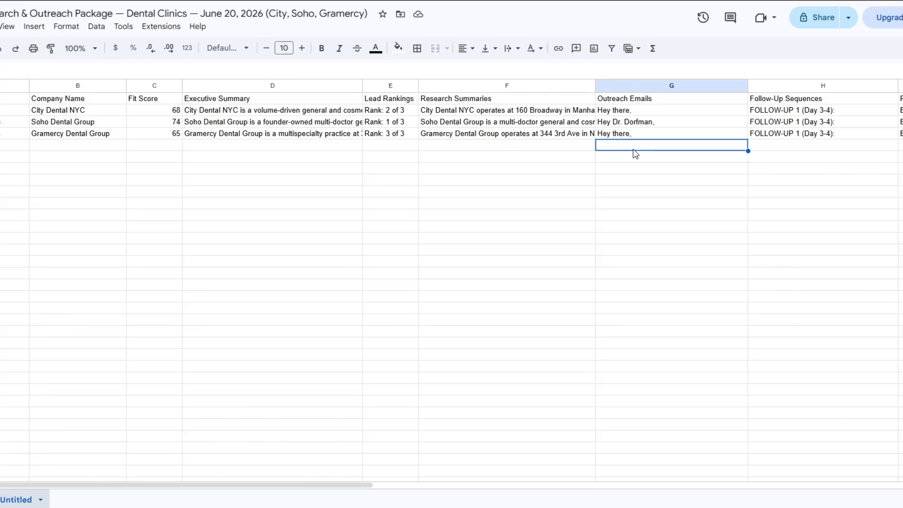
click(770, 158)
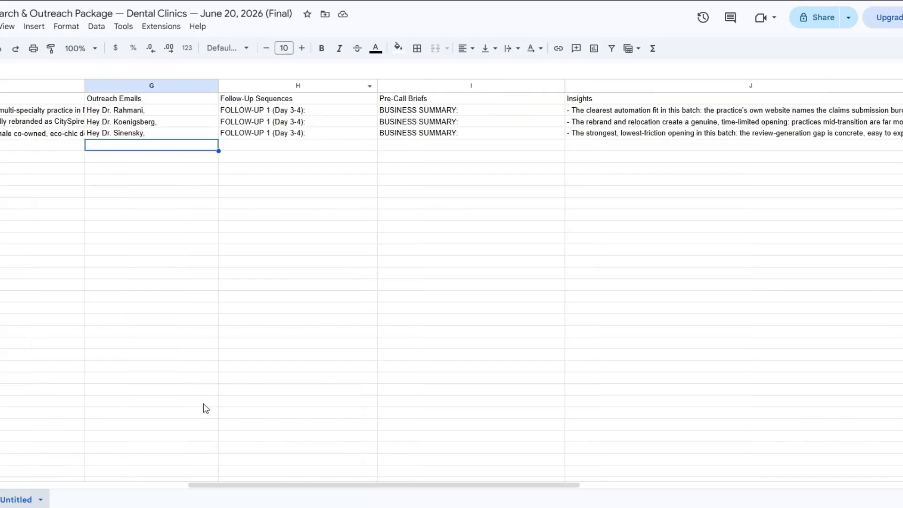
- Bring back the first columns of the Final package covering NYC Dentistry Center, CitySpireDental and Dental House NYC
drag(217, 487, 0, 466)
click(18, 203)
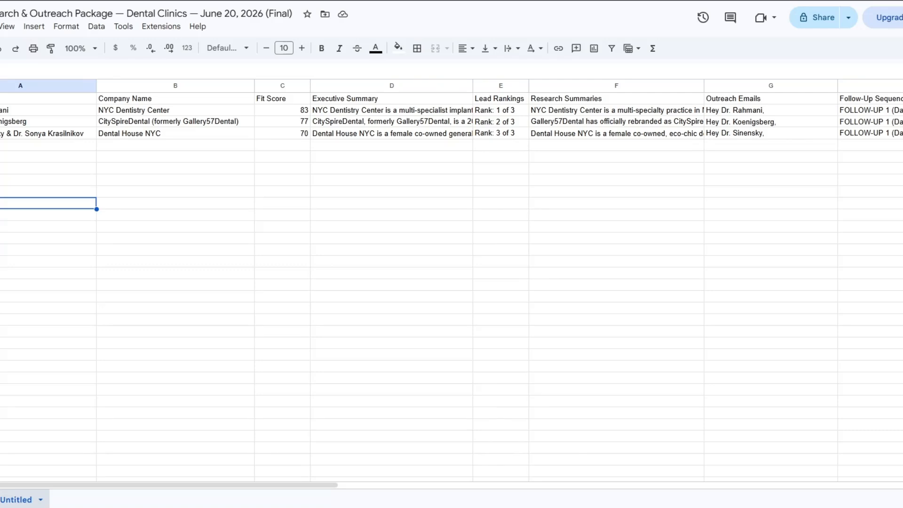
click(320, 194)
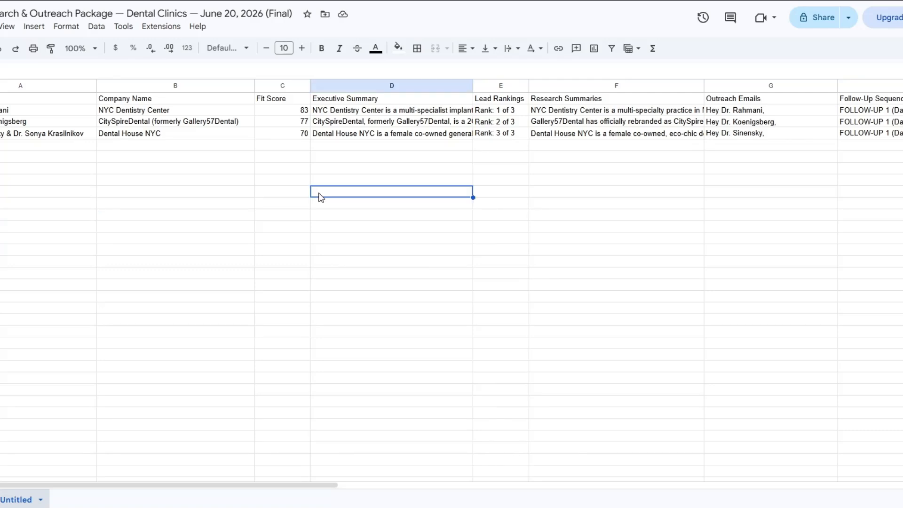